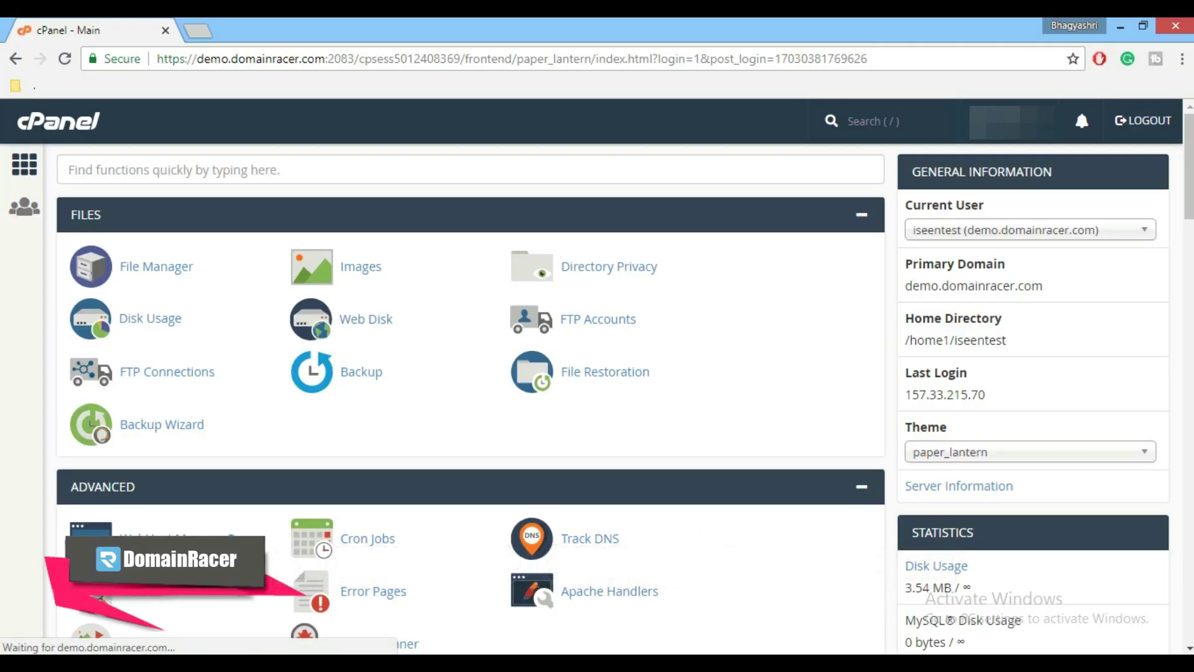
- Open Email Accounts and start a new account with the username test
{"action": "scroll", "coordinate": [599, 587], "scroll_direction": "down", "scroll_amount": 4}
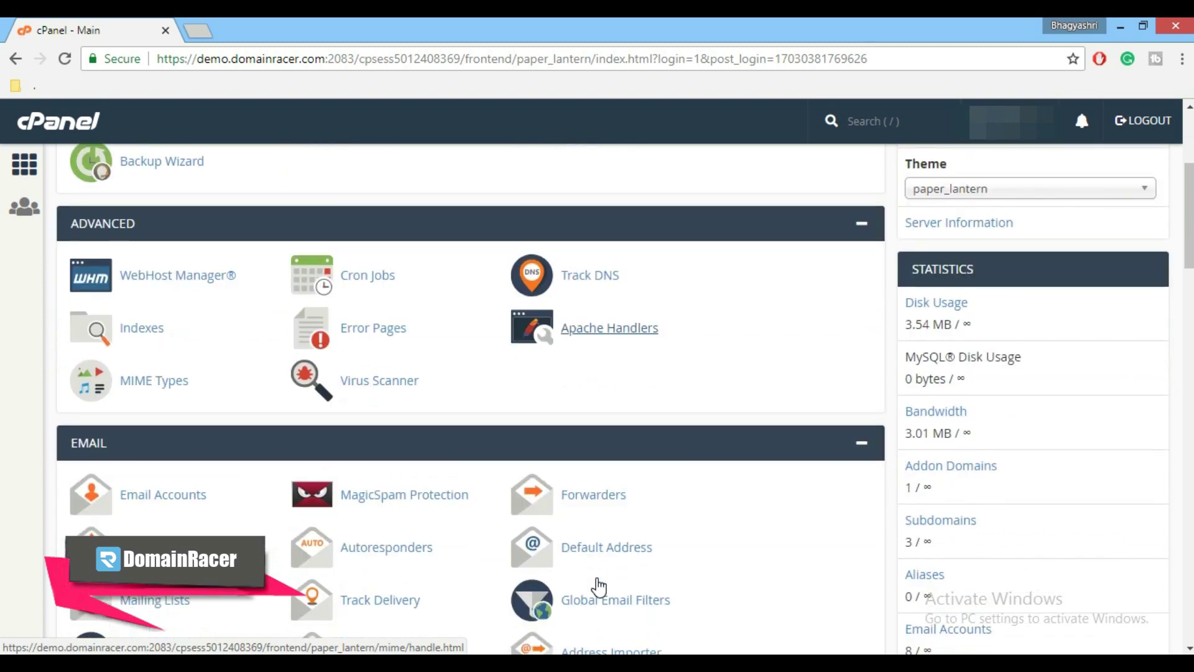
{"action": "left_click", "coordinate": [184, 492]}
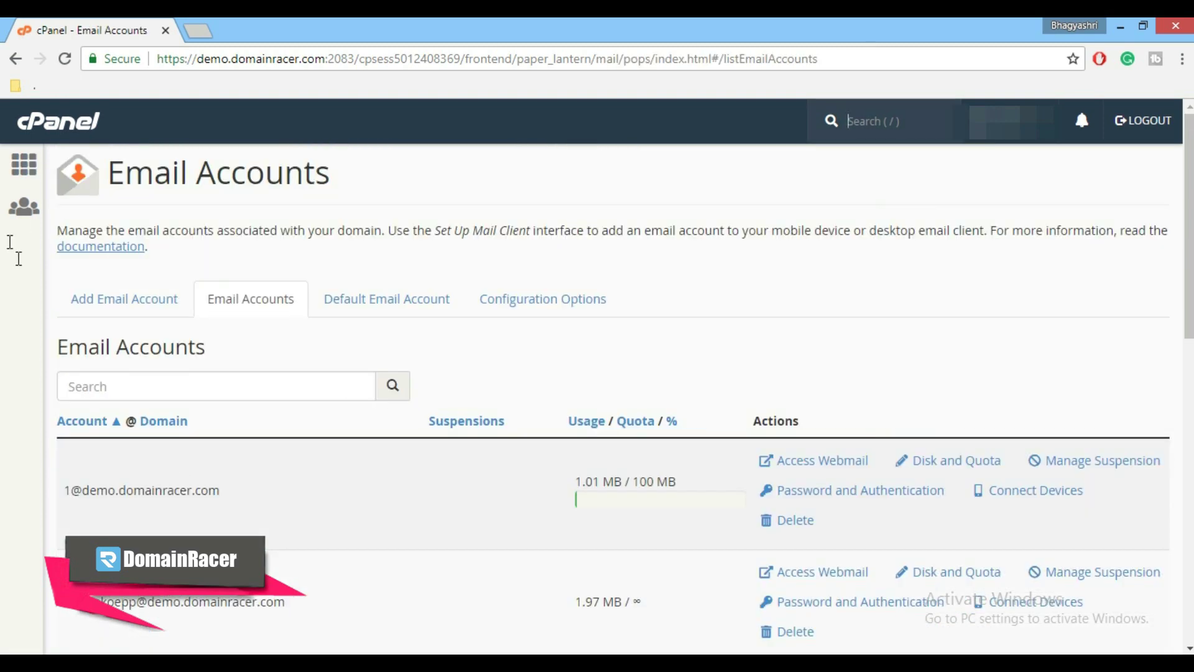
{"action": "left_click", "coordinate": [110, 313]}
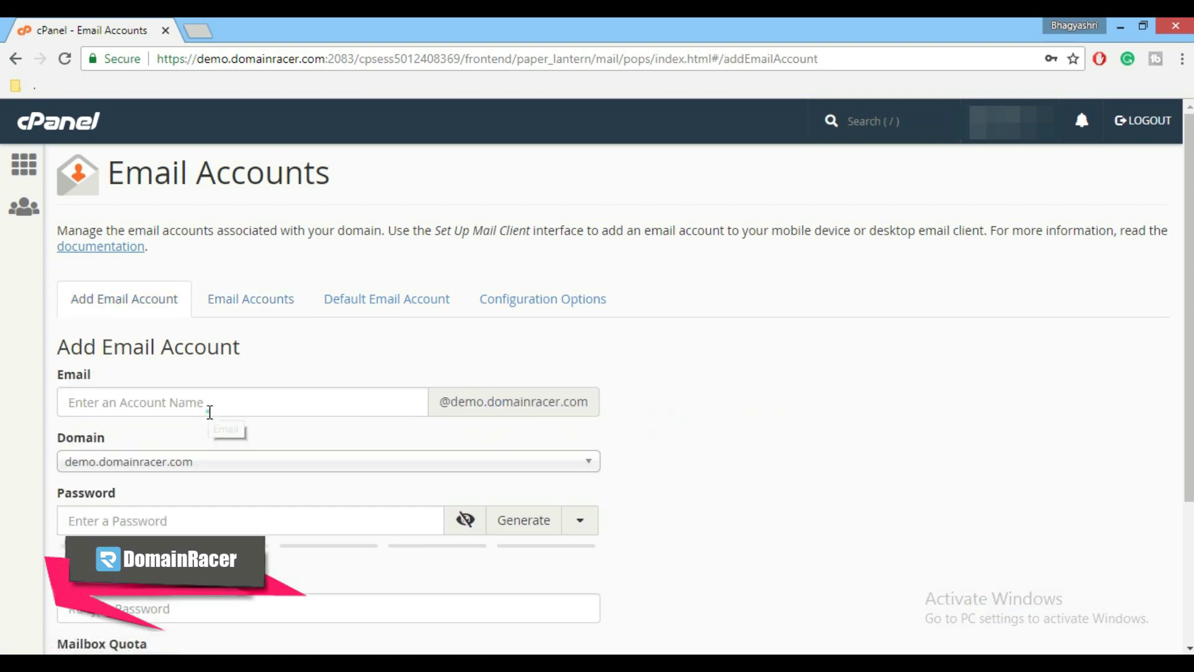
{"action": "left_click", "coordinate": [211, 410]}
{"action": "type", "text": "test"}
- Keep domain demo.domainracer.com, generate a strong password and select it for copying
{"action": "scroll", "coordinate": [210, 412], "scroll_direction": "down", "scroll_amount": 1}
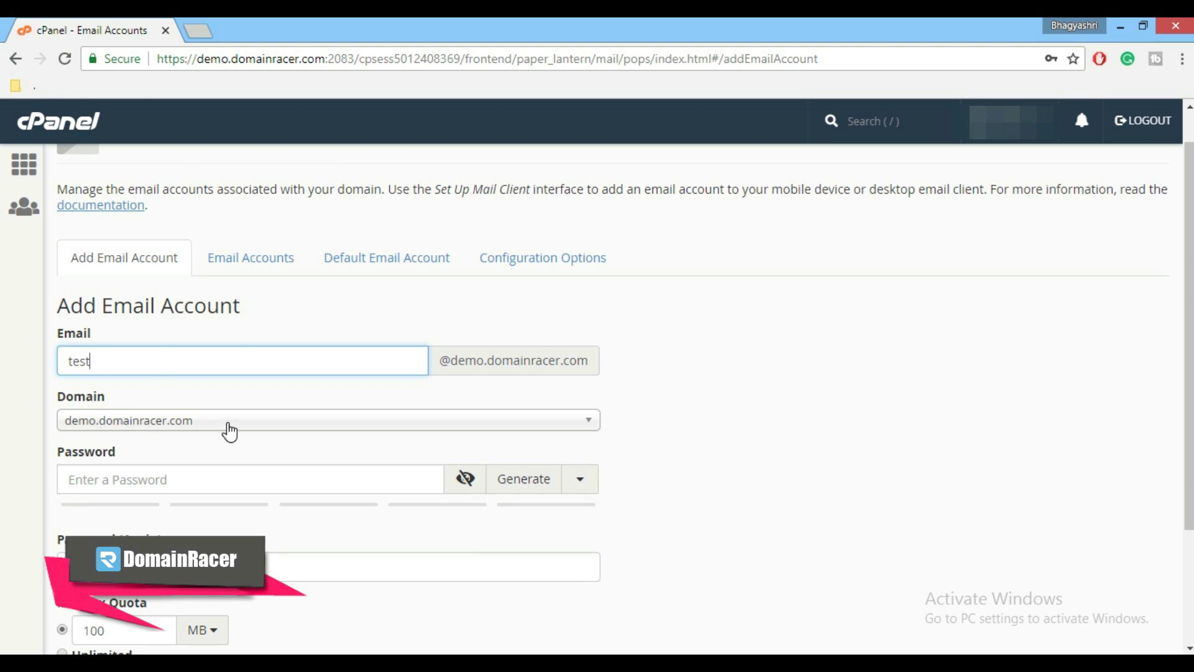
{"action": "left_click", "coordinate": [230, 431]}
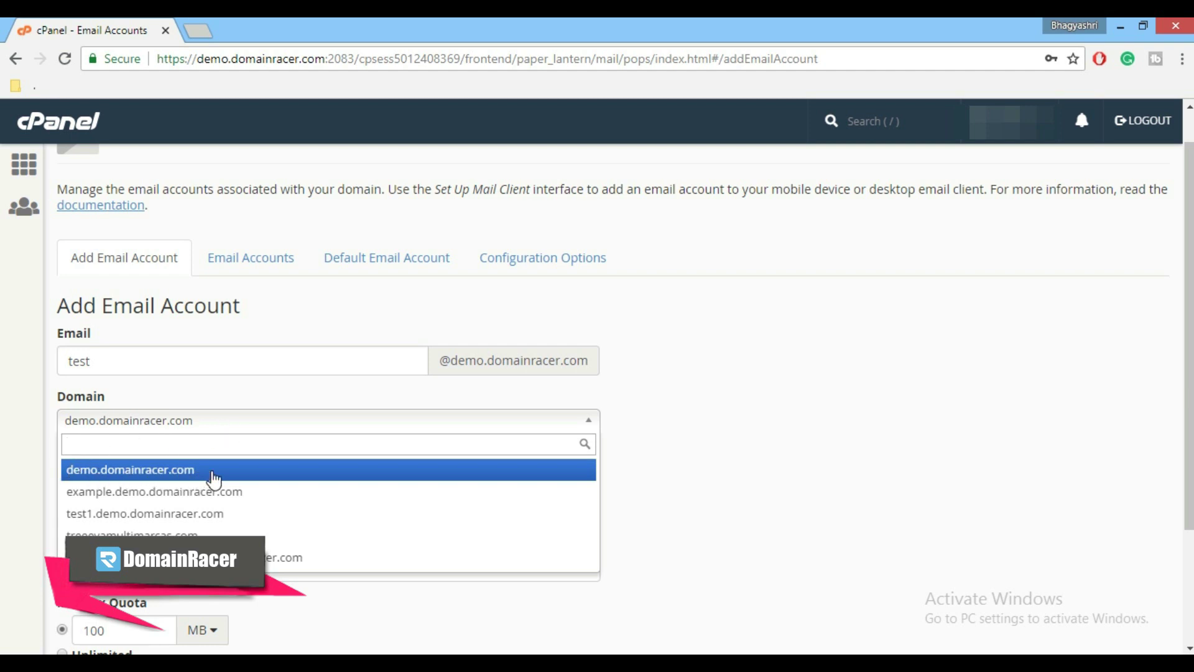
{"action": "left_click", "coordinate": [213, 478]}
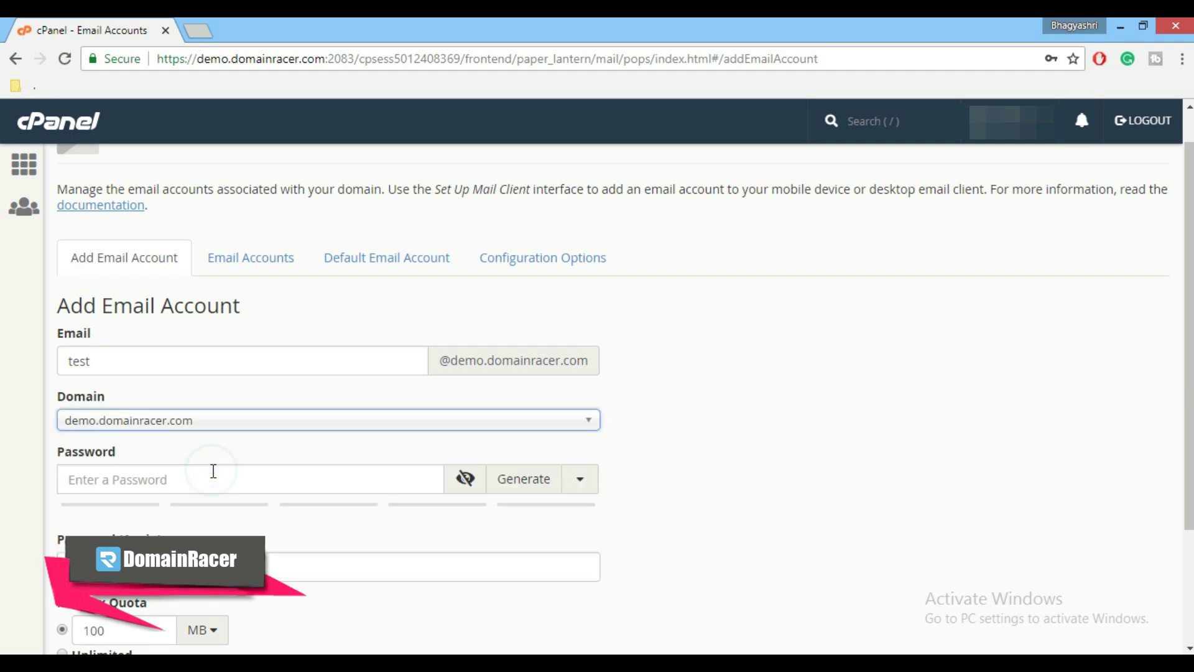
{"action": "left_click", "coordinate": [125, 485]}
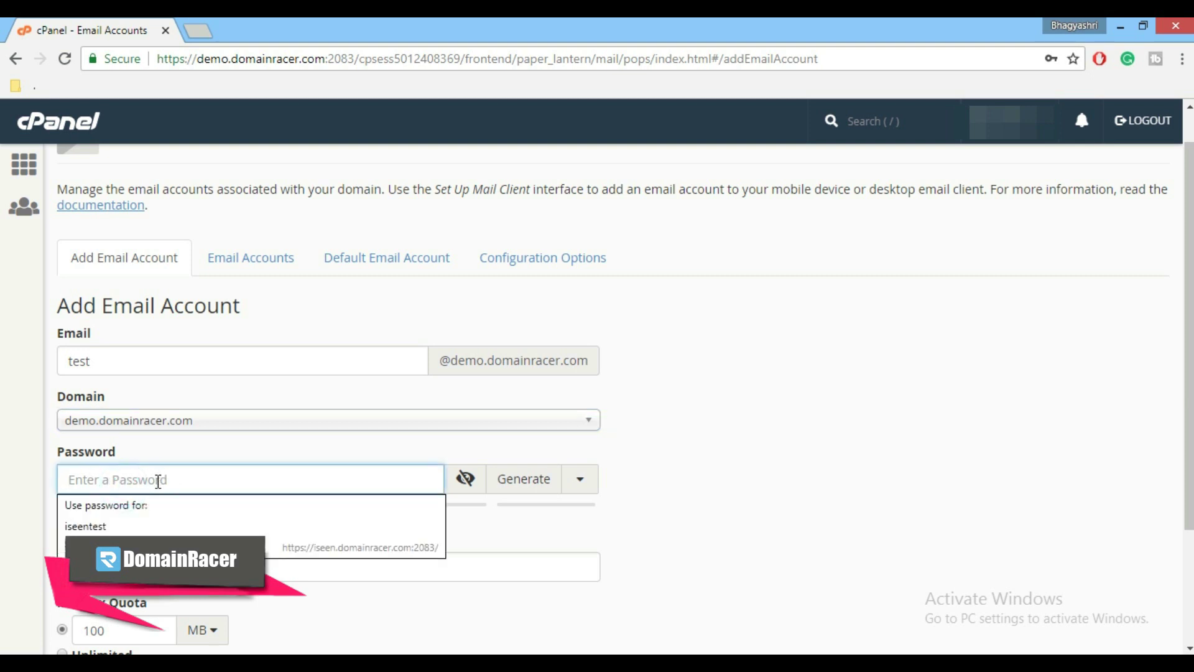
{"action": "left_click", "coordinate": [525, 484]}
{"action": "left_click_drag", "start_coordinate": [158, 480], "coordinate": [64, 480]}
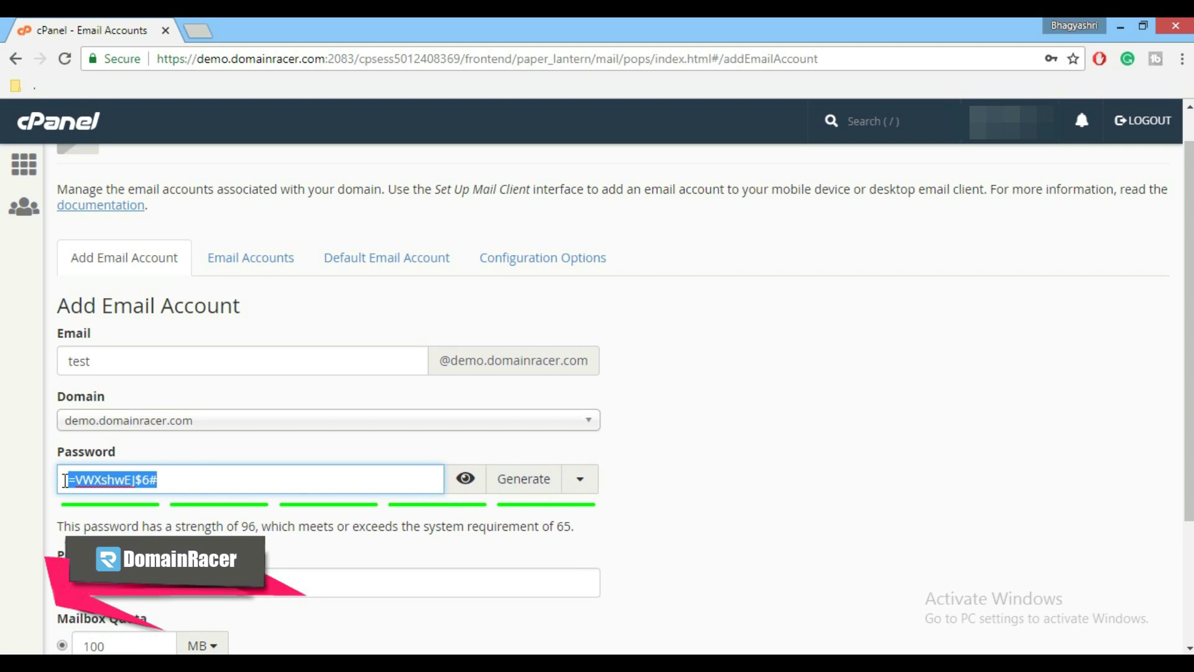
- Paste the generated password into the confirmation field and set the mailbox quota to 250 MB
{"action": "scroll", "coordinate": [314, 522], "scroll_direction": "down", "scroll_amount": 3}
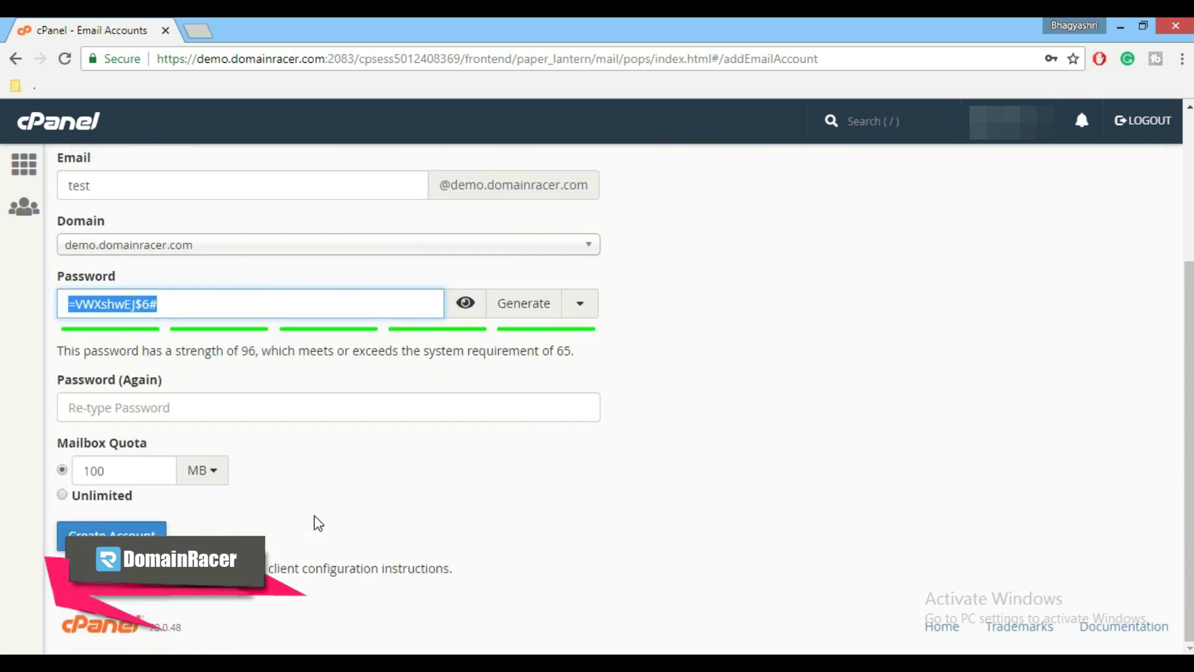
{"action": "left_click", "coordinate": [124, 408]}
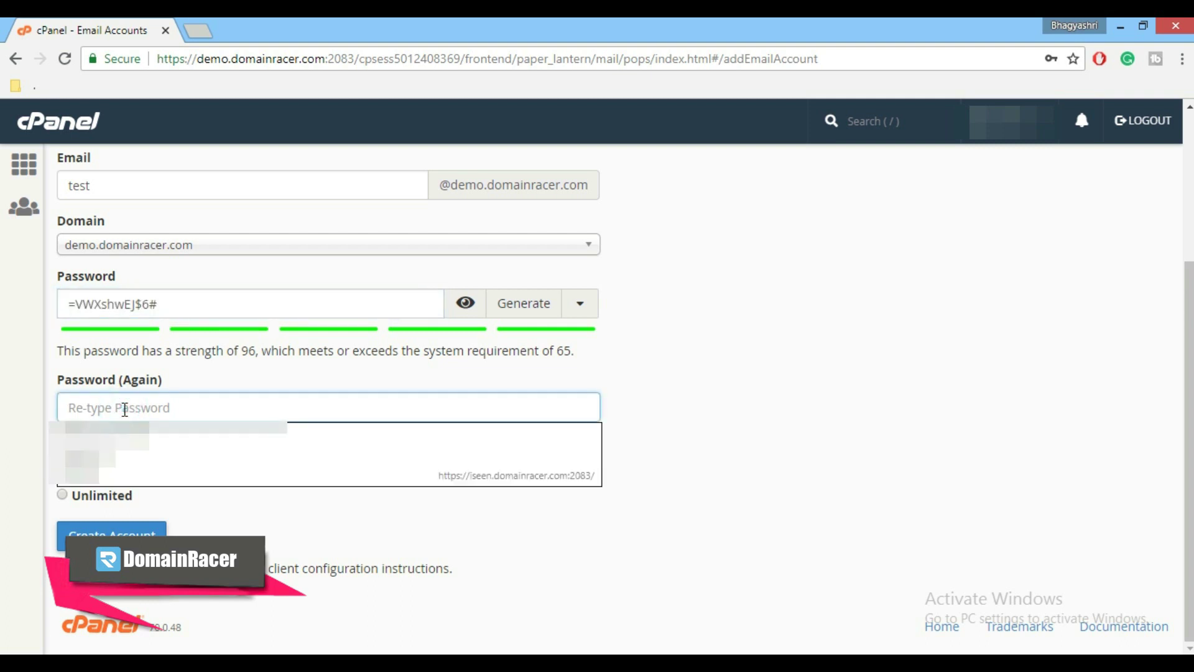
{"action": "key", "text": "ctrl+v"}
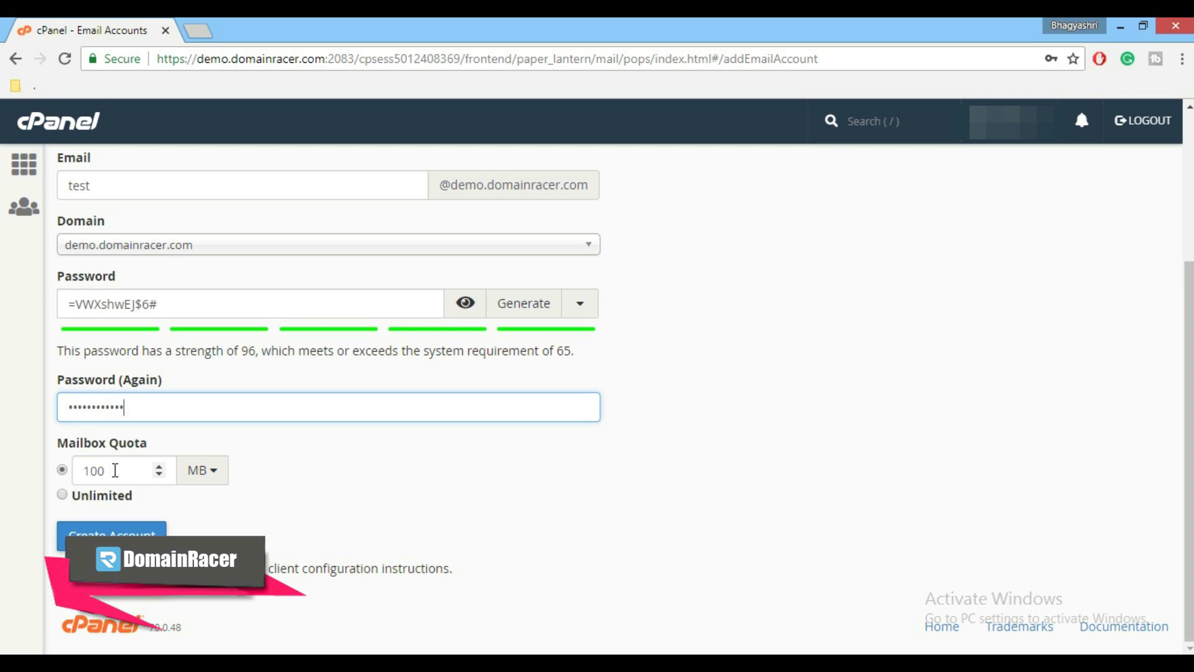
{"action": "left_click", "coordinate": [159, 466]}
{"action": "left_click", "coordinate": [159, 466]}
{"action": "left_click", "coordinate": [159, 466]}
{"action": "left_click", "coordinate": [159, 466]}
{"action": "key", "text": "BackSpace"}
{"action": "key", "text": "BackSpace"}
{"action": "key", "text": "BackSpace"}
{"action": "type", "text": "250"}
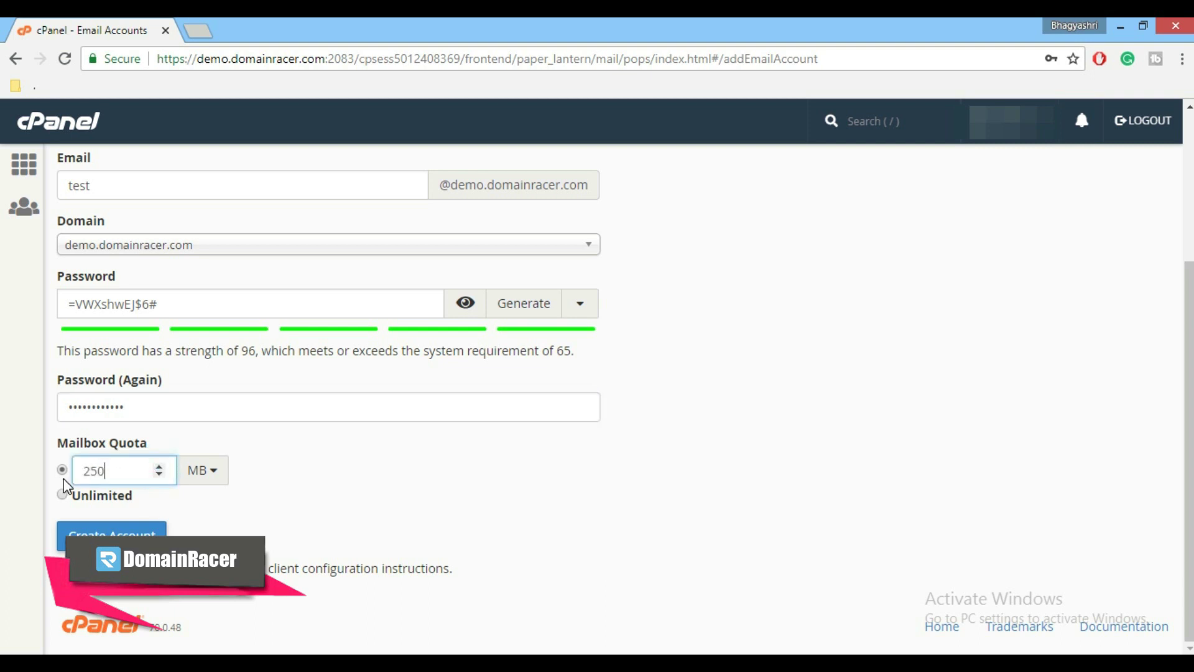
{"action": "left_click", "coordinate": [112, 528]}
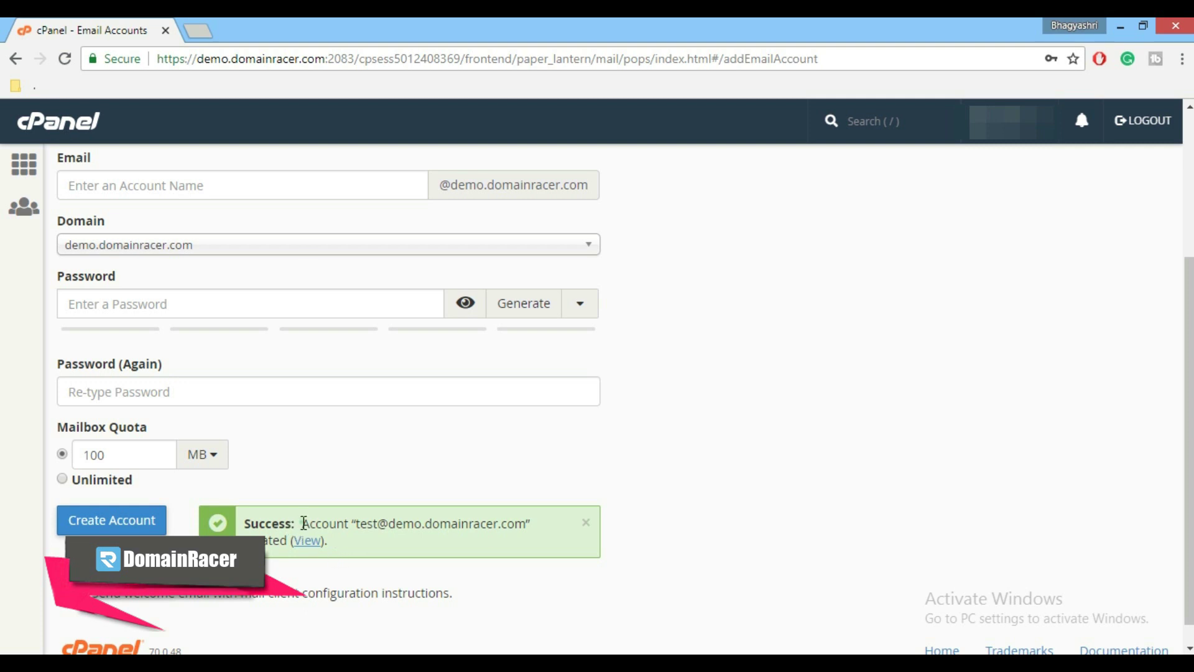
{"action": "left_click_drag", "start_coordinate": [301, 523], "coordinate": [337, 553]}
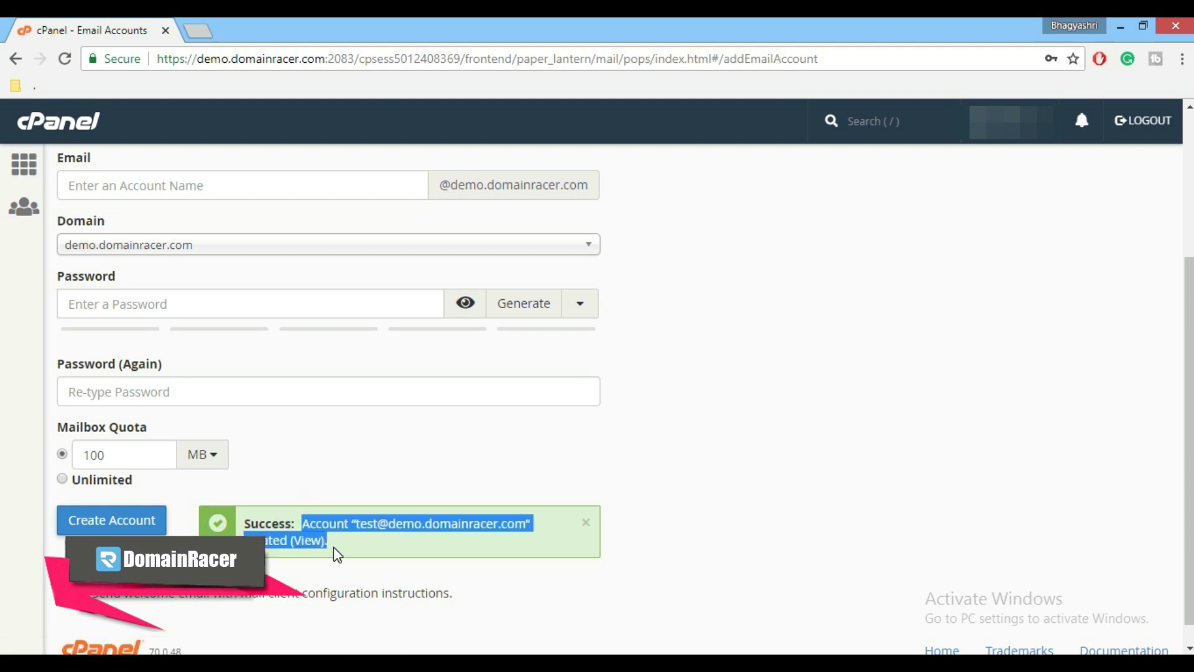
{"action": "scroll", "coordinate": [335, 594], "scroll_direction": "up", "scroll_amount": 1}
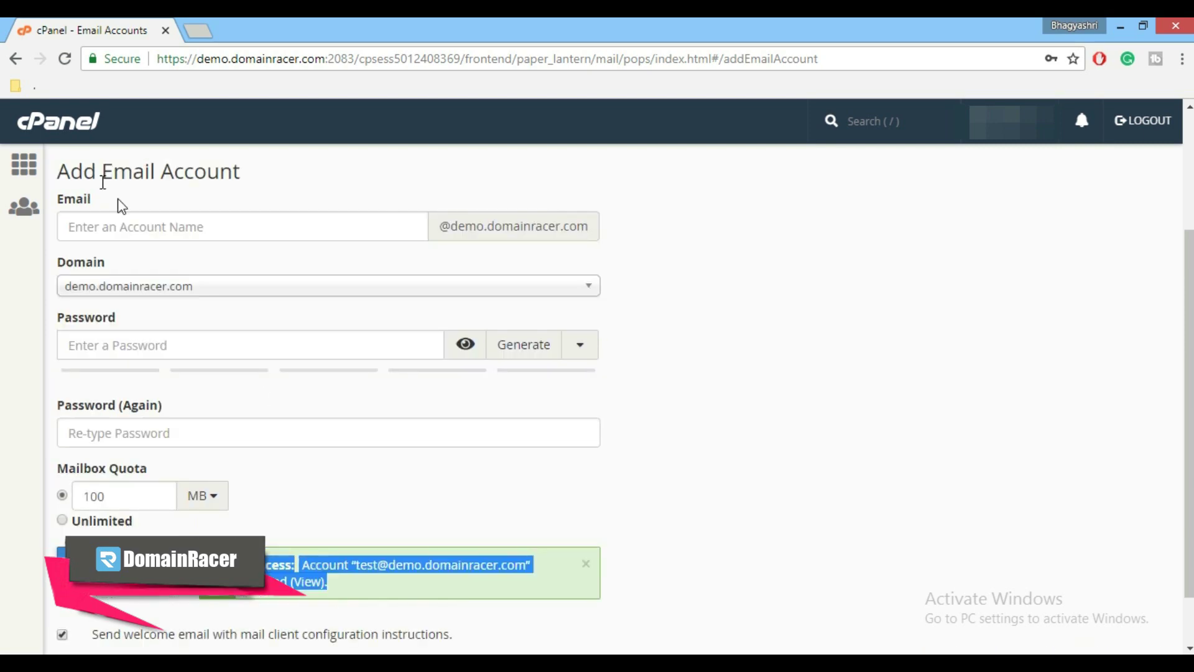
- From the cPanel home page, open Email Accounts and expand Connect Devices for the test account
{"action": "left_click", "coordinate": [63, 127]}
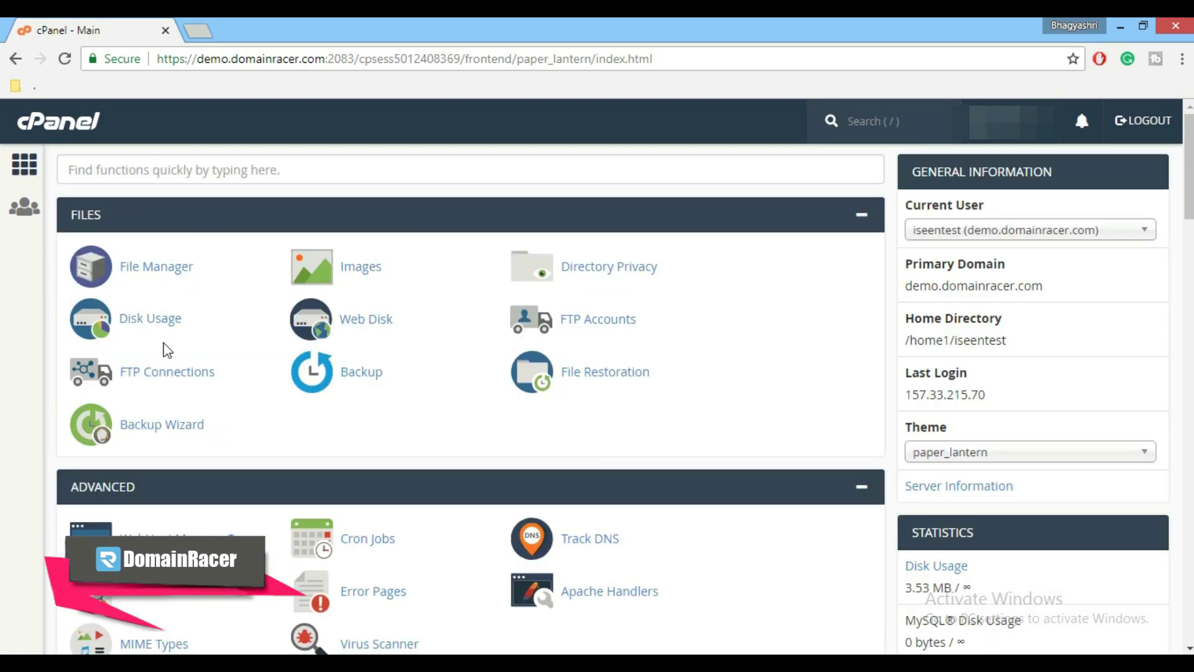
{"action": "scroll", "coordinate": [165, 365], "scroll_direction": "down", "scroll_amount": 4}
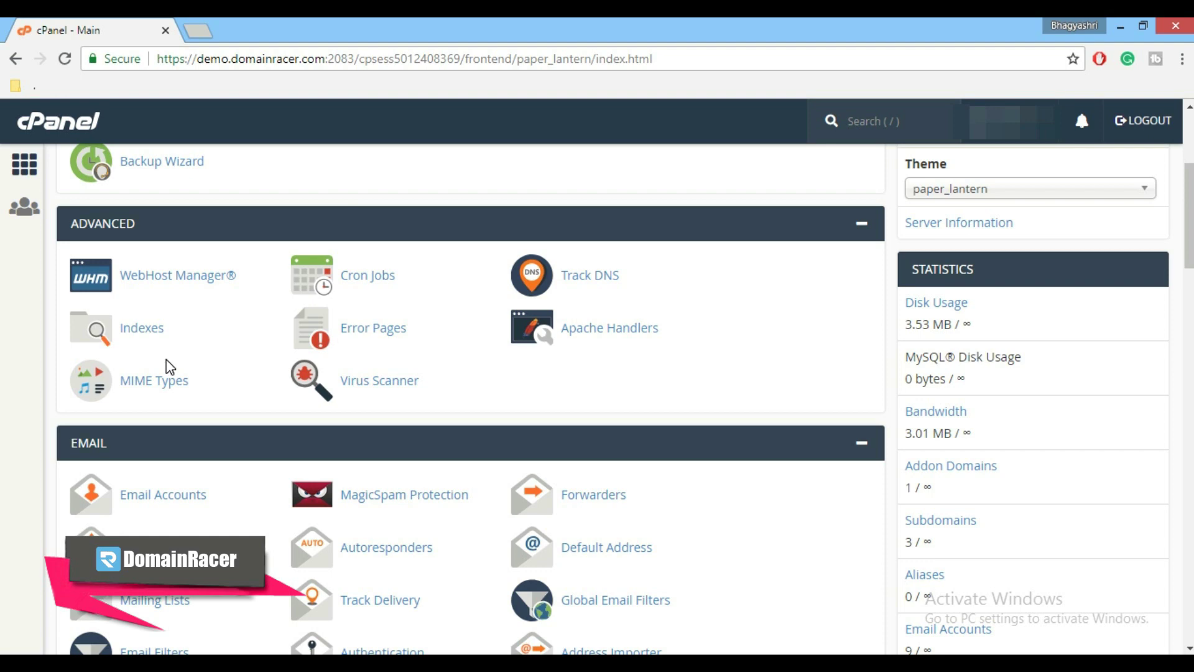
{"action": "scroll", "coordinate": [166, 361], "scroll_direction": "down", "scroll_amount": 1}
{"action": "left_click", "coordinate": [156, 415]}
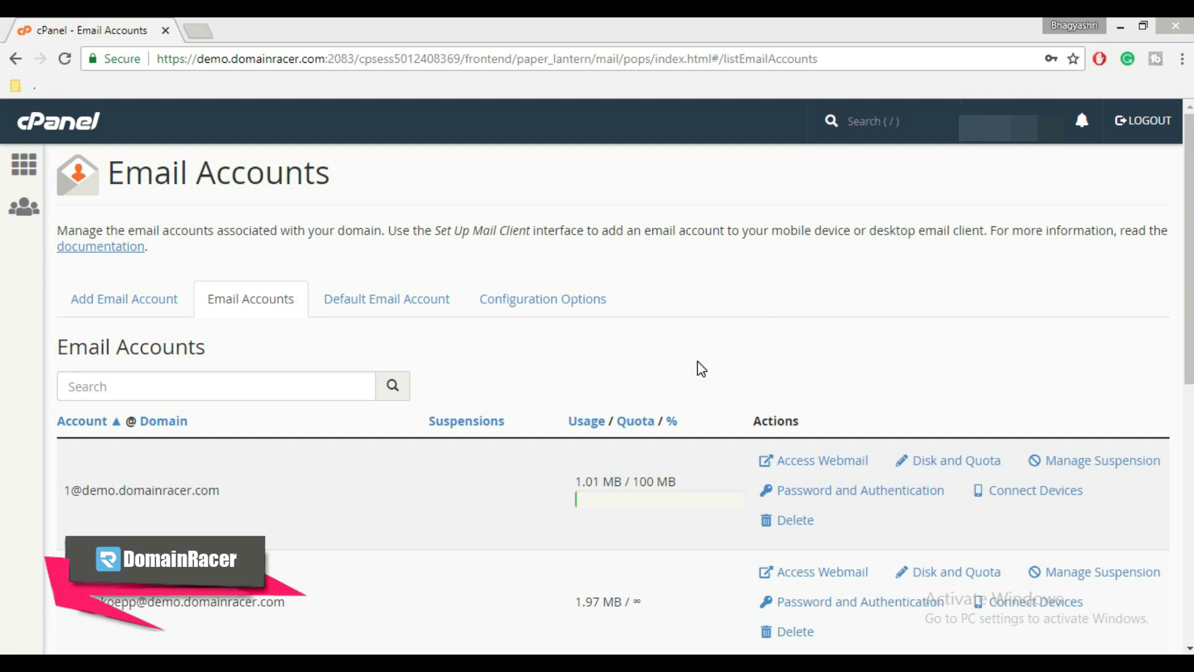
{"action": "scroll", "coordinate": [706, 411], "scroll_direction": "down", "scroll_amount": 8}
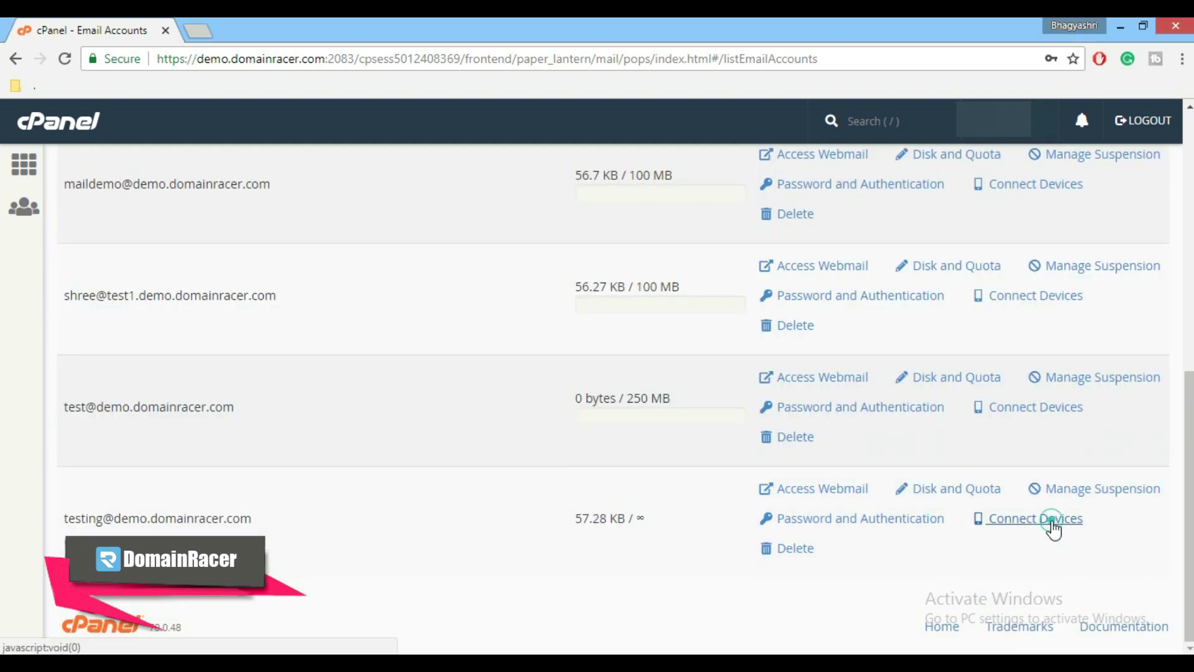
{"action": "left_click", "coordinate": [1053, 524]}
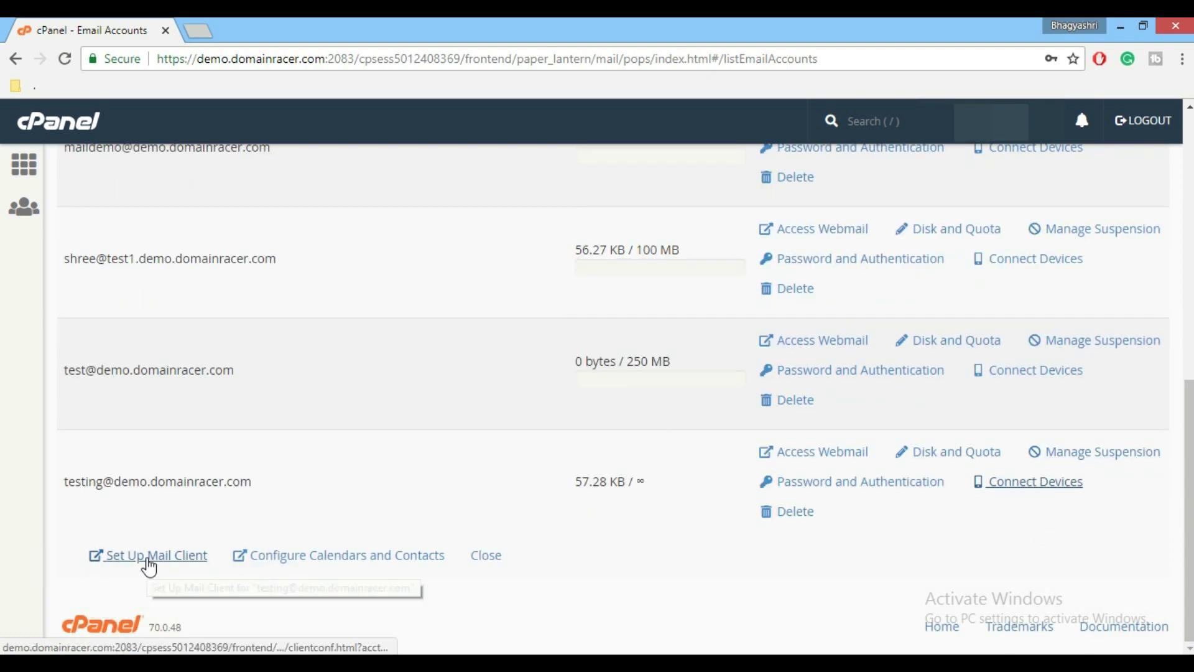
- Review the test account's Secure SSL/TLS mail client settings in a new tab, then return to cPanel home
{"action": "left_click", "coordinate": [148, 563]}
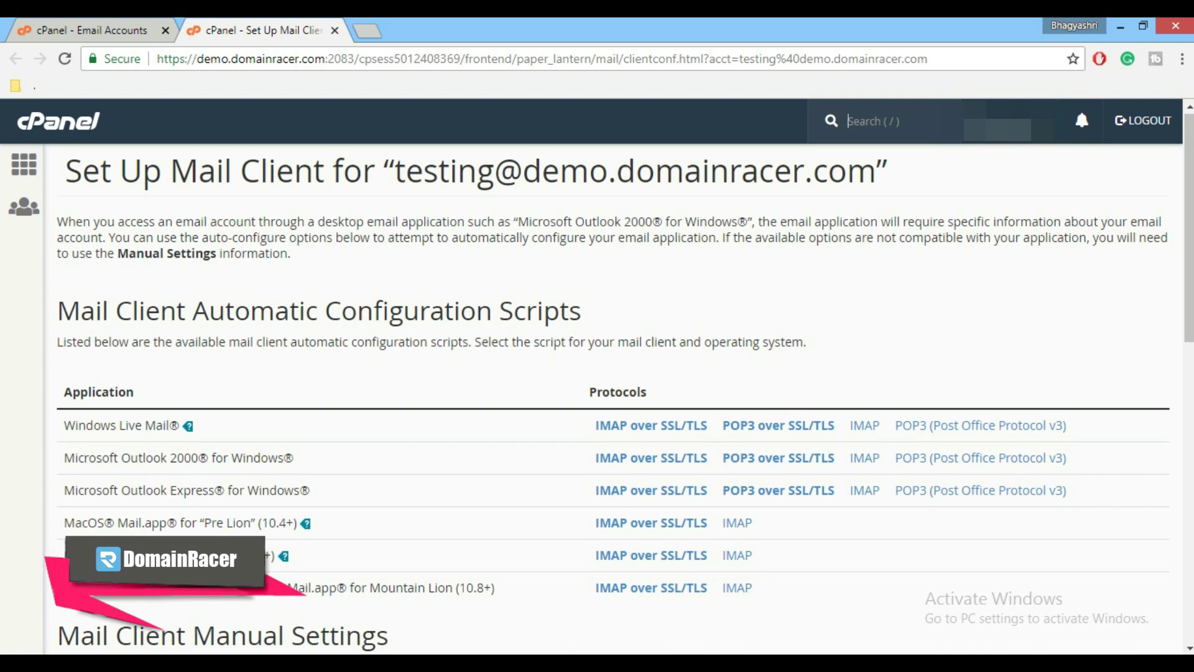
{"action": "scroll", "coordinate": [597, 374], "scroll_direction": "down", "scroll_amount": 4}
{"action": "scroll", "coordinate": [360, 493], "scroll_direction": "down", "scroll_amount": 3}
{"action": "left_click_drag", "start_coordinate": [360, 496], "coordinate": [60, 315]}
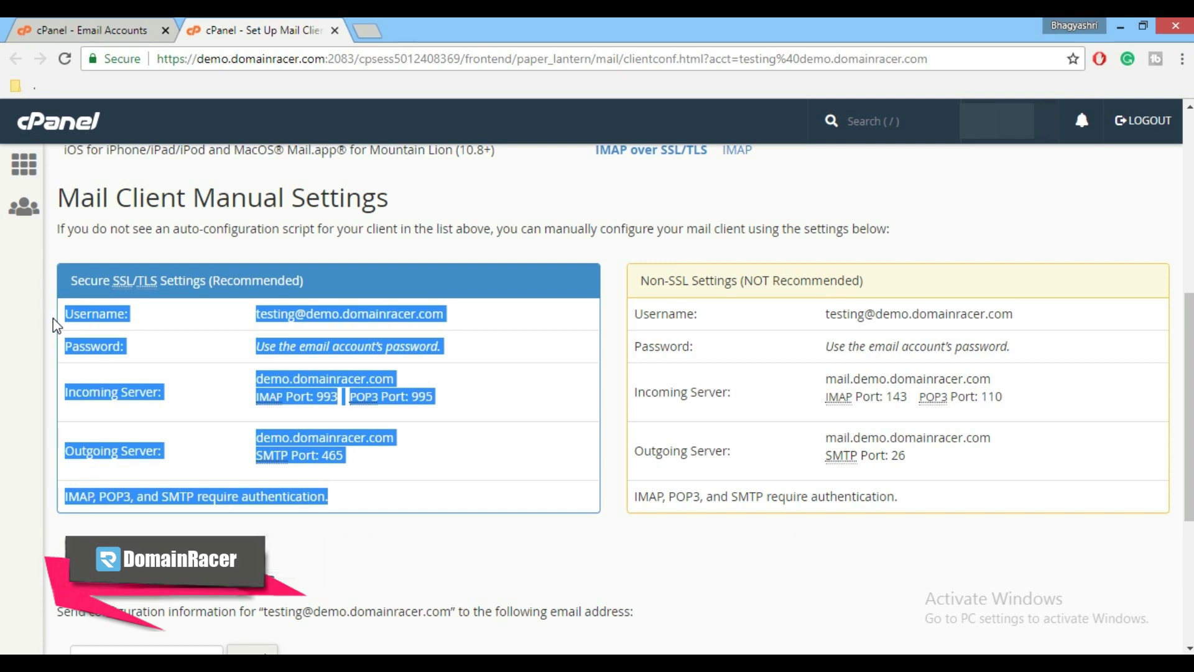
{"action": "left_click", "coordinate": [90, 21]}
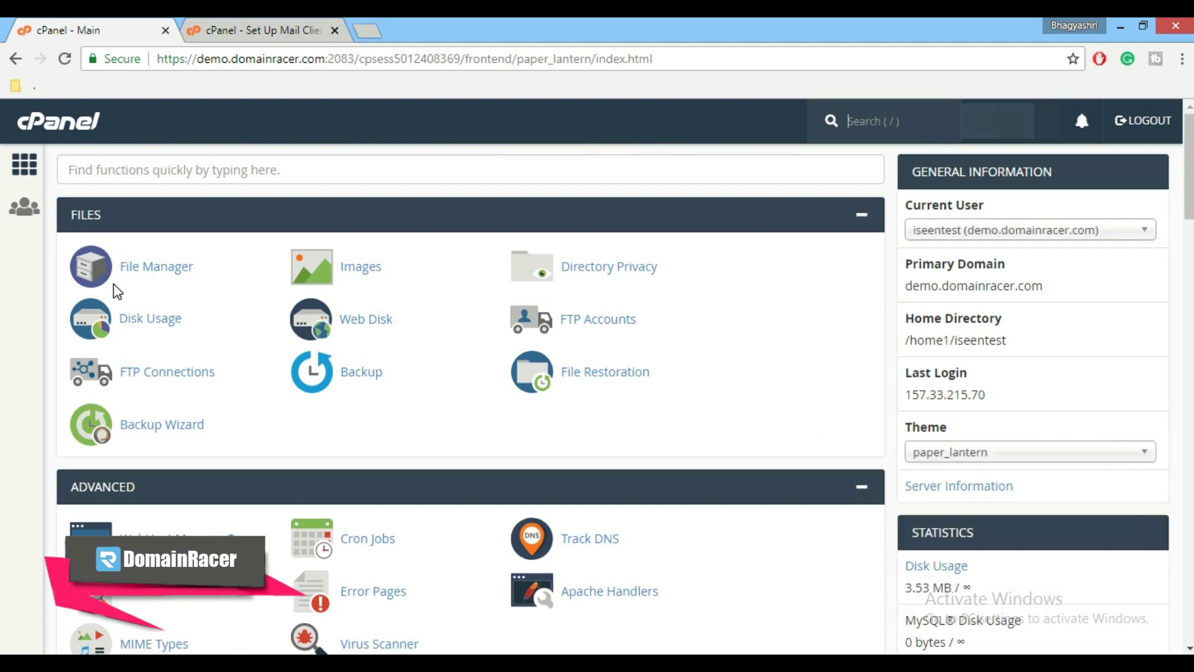
- Open Forwarders for demo.domainracer.com and start adding a new forwarder
{"action": "scroll", "coordinate": [121, 314], "scroll_direction": "down", "scroll_amount": 3}
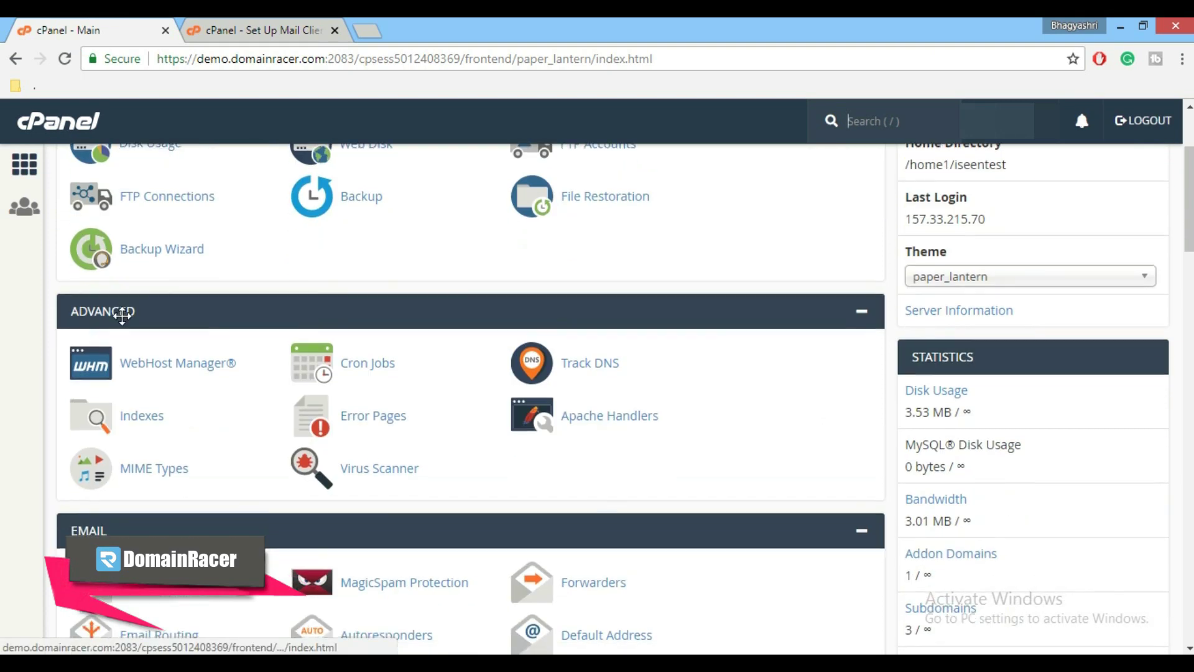
{"action": "scroll", "coordinate": [122, 314], "scroll_direction": "down", "scroll_amount": 3}
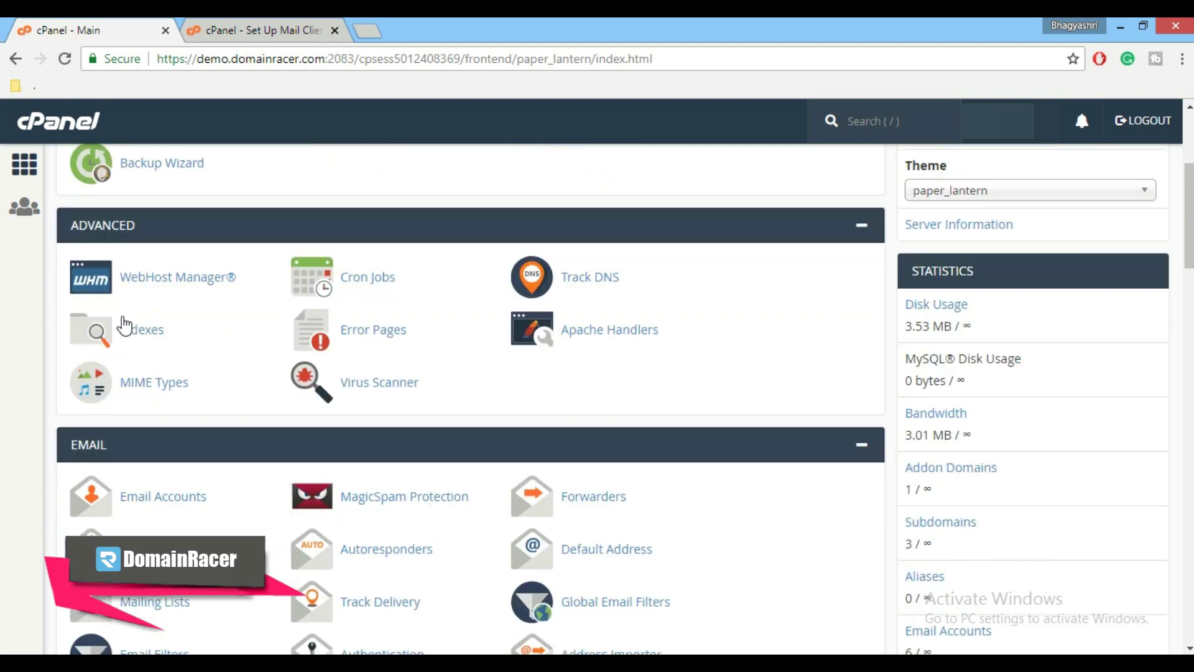
{"action": "scroll", "coordinate": [124, 323], "scroll_direction": "down", "scroll_amount": 1}
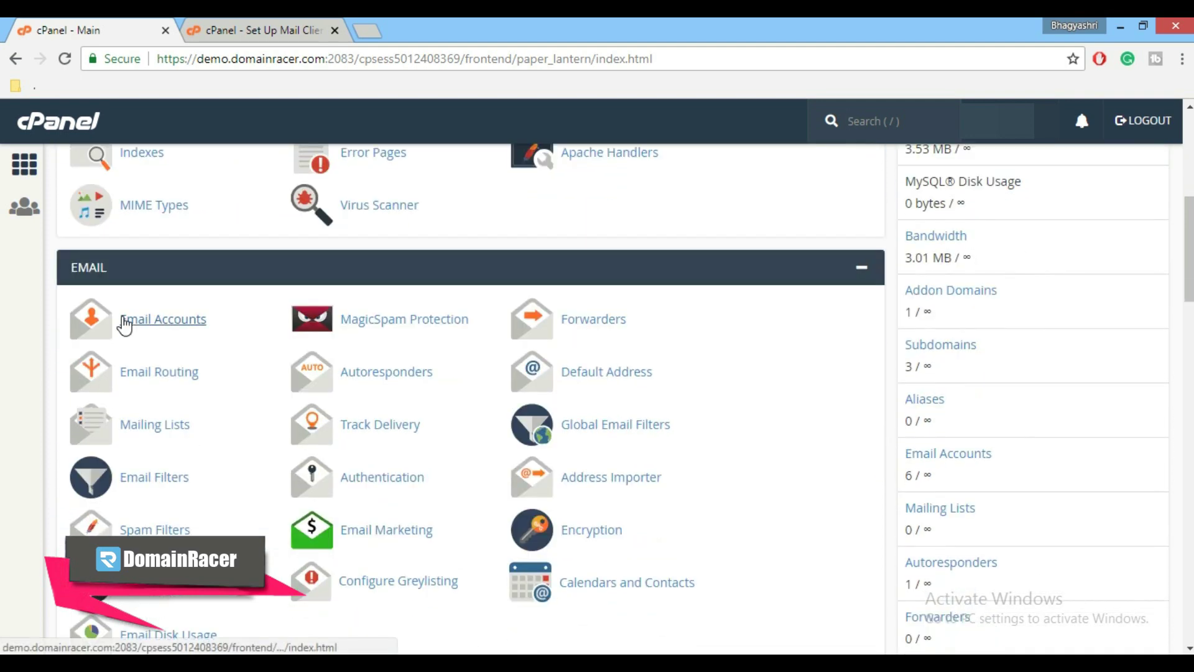
{"action": "left_click", "coordinate": [586, 321]}
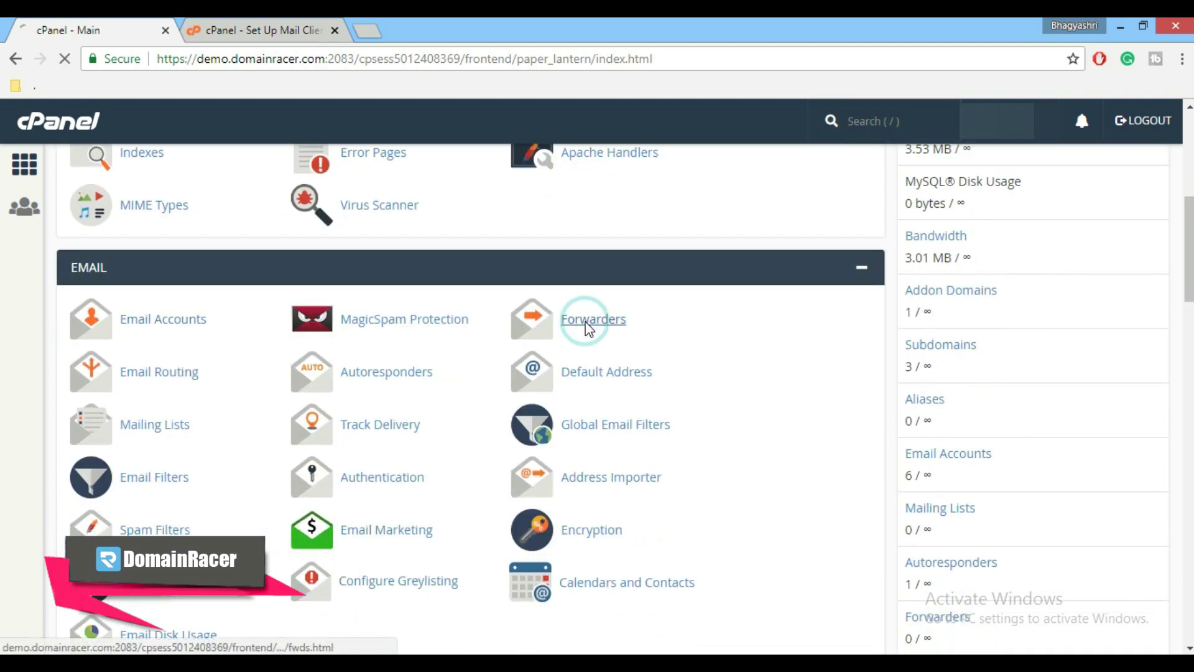
{"action": "left_click", "coordinate": [587, 254]}
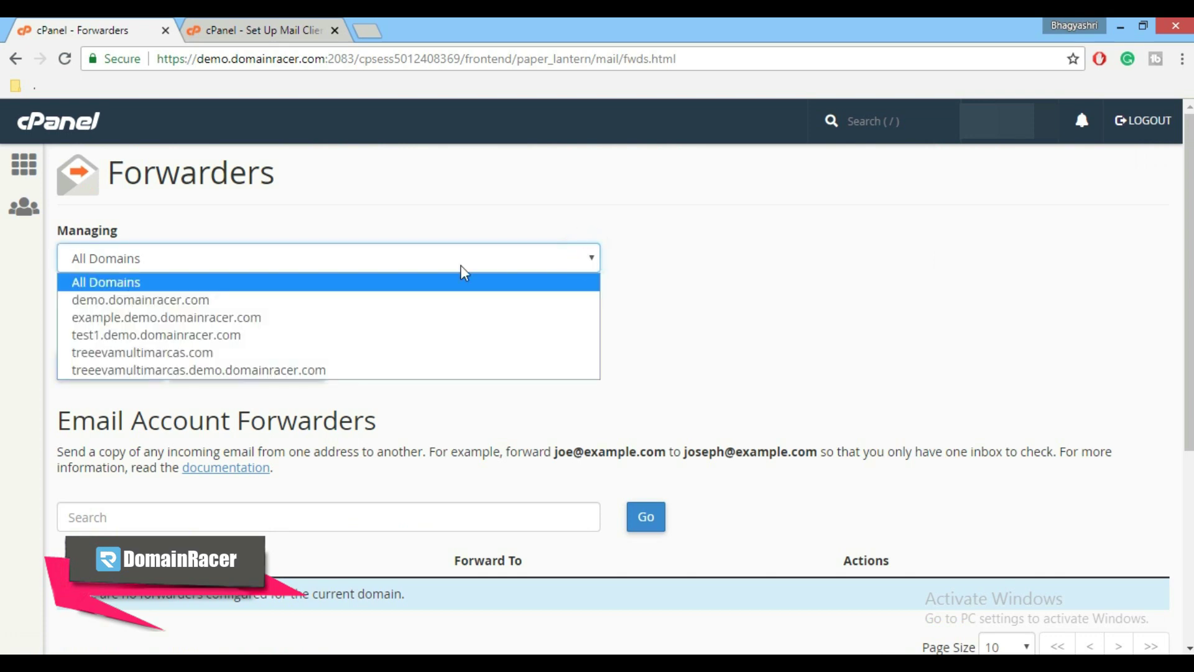
{"action": "left_click", "coordinate": [280, 299]}
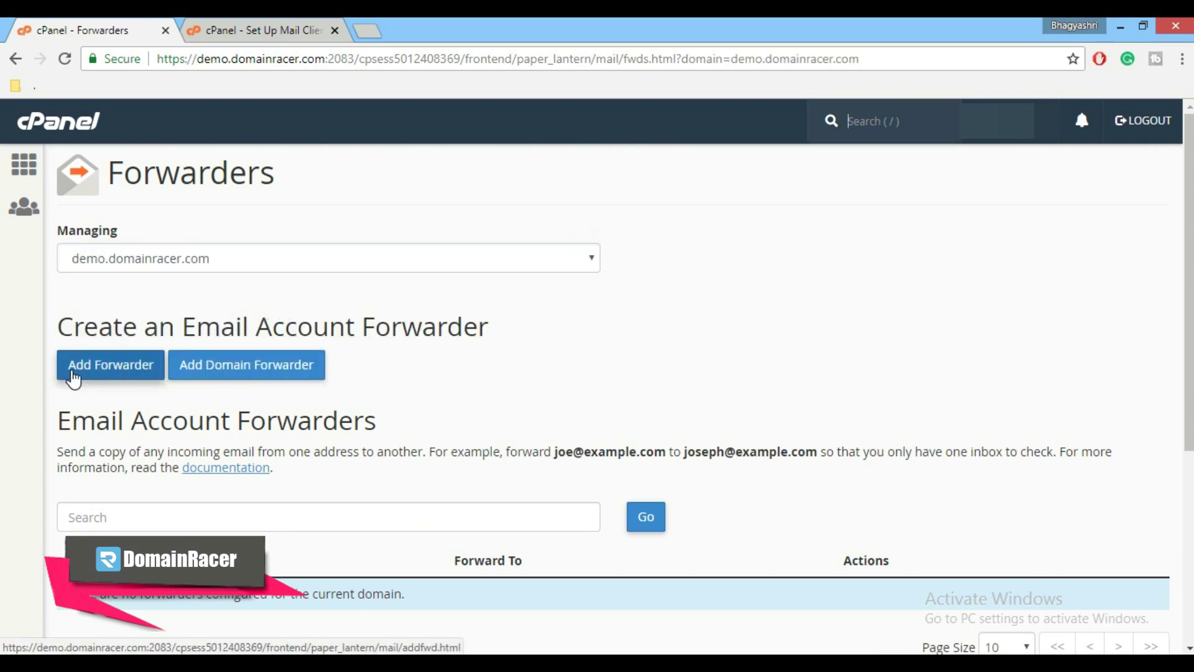
{"action": "left_click", "coordinate": [105, 369]}
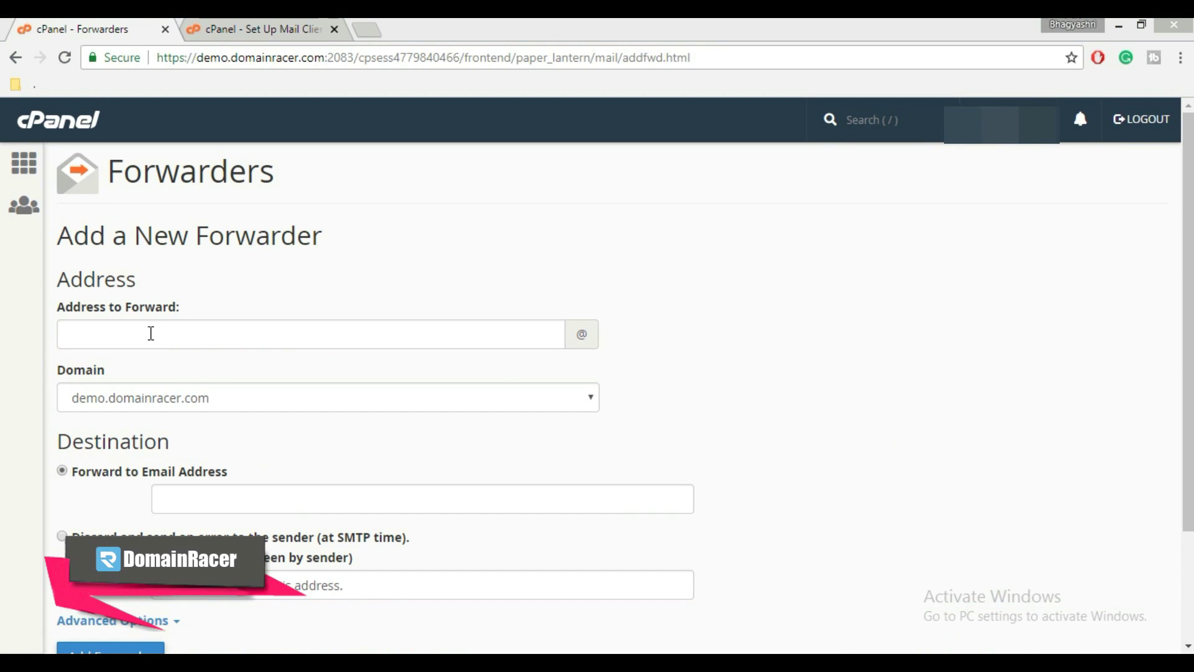
{"action": "left_click", "coordinate": [144, 339]}
{"action": "type", "text": "test"}
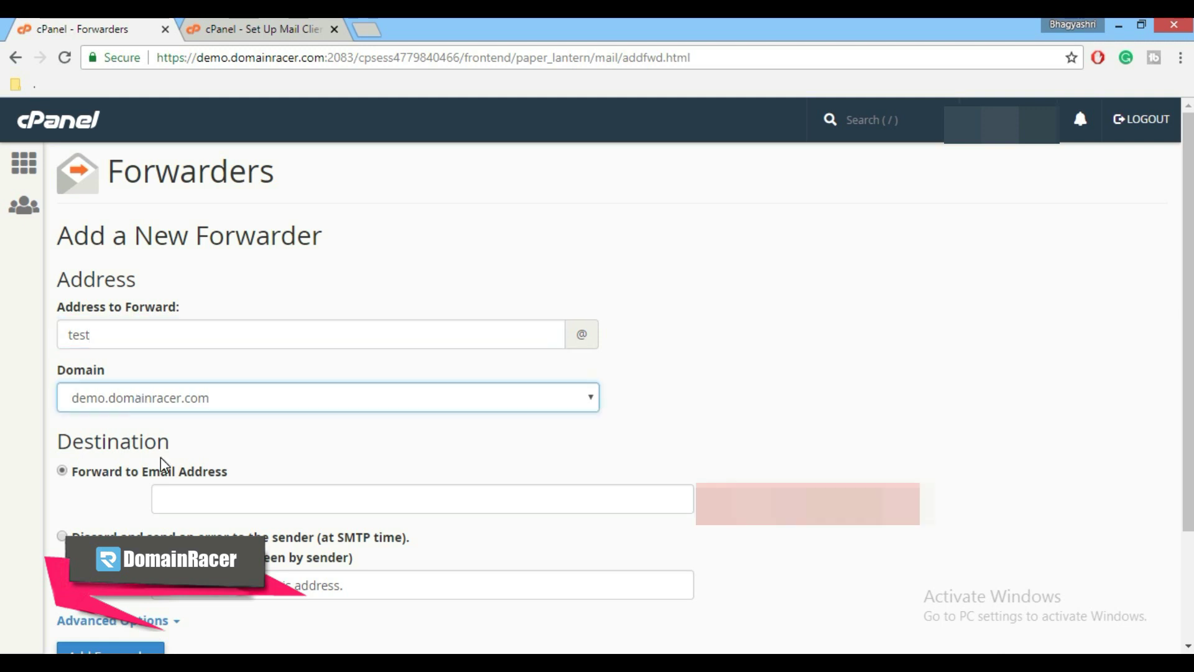
{"action": "key", "text": "Tab"}
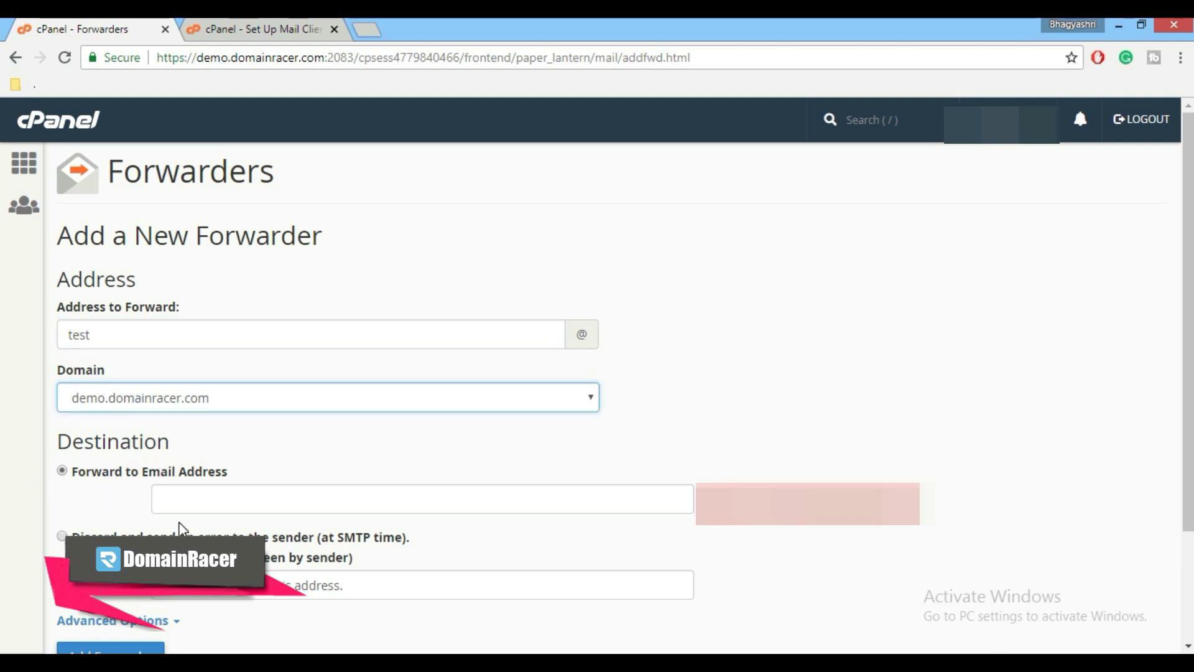
{"action": "left_click", "coordinate": [194, 500]}
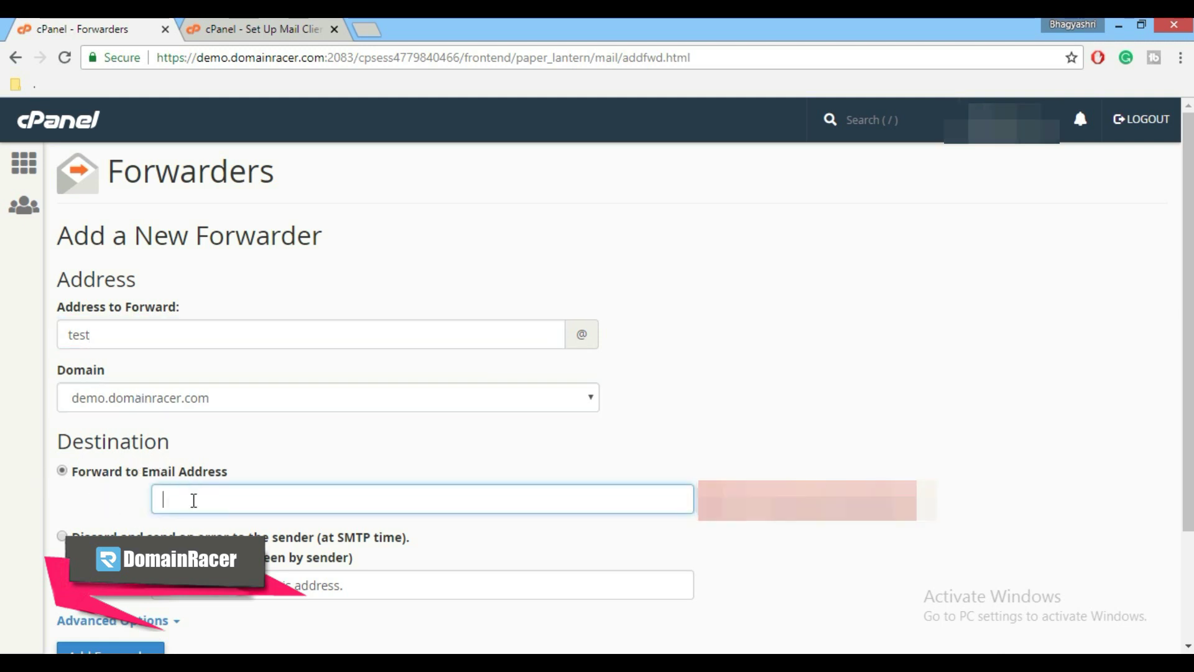
{"action": "key", "text": "ctrl+v"}
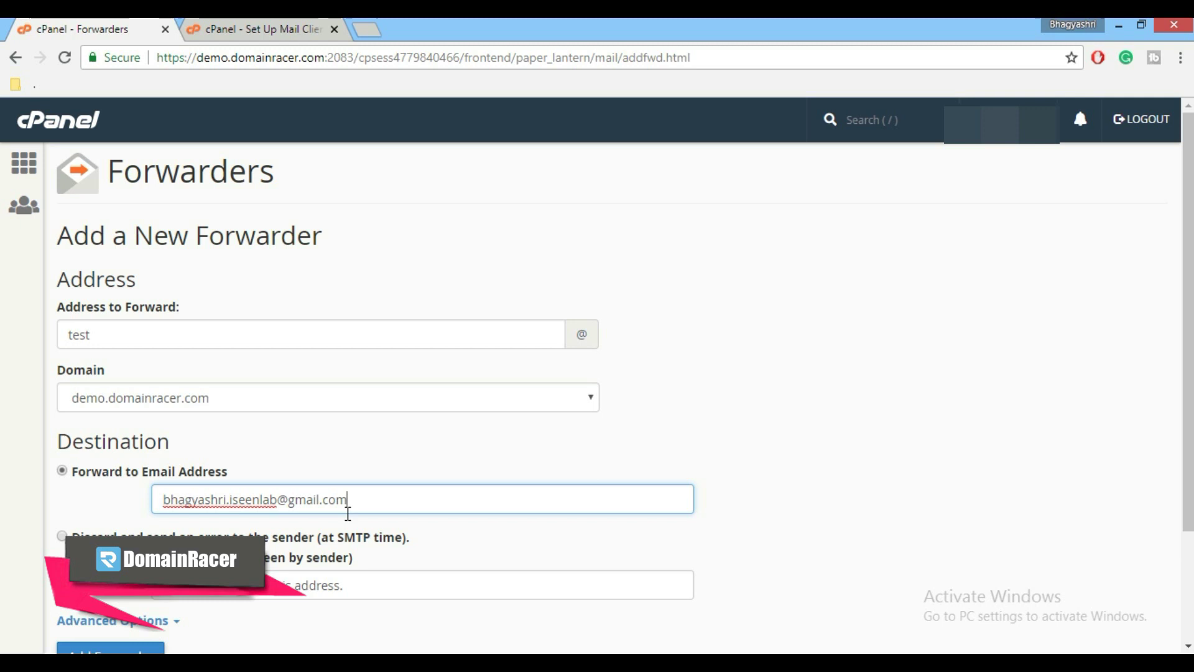
{"action": "scroll", "coordinate": [346, 520], "scroll_direction": "down", "scroll_amount": 2}
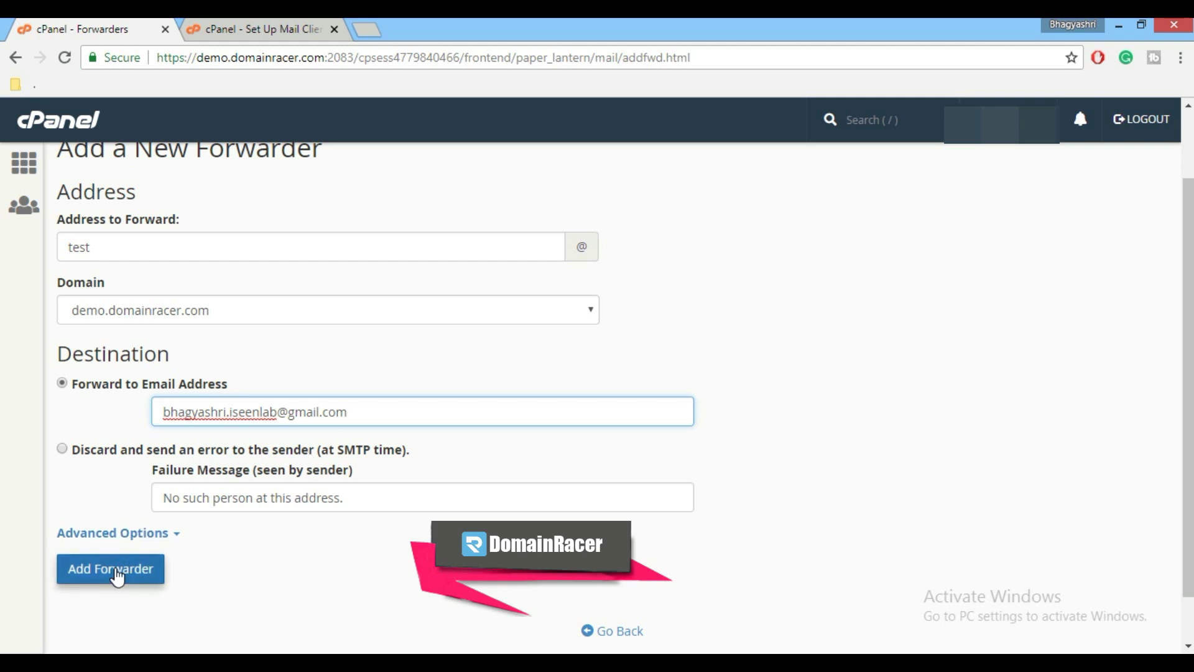
{"action": "left_click", "coordinate": [116, 571]}
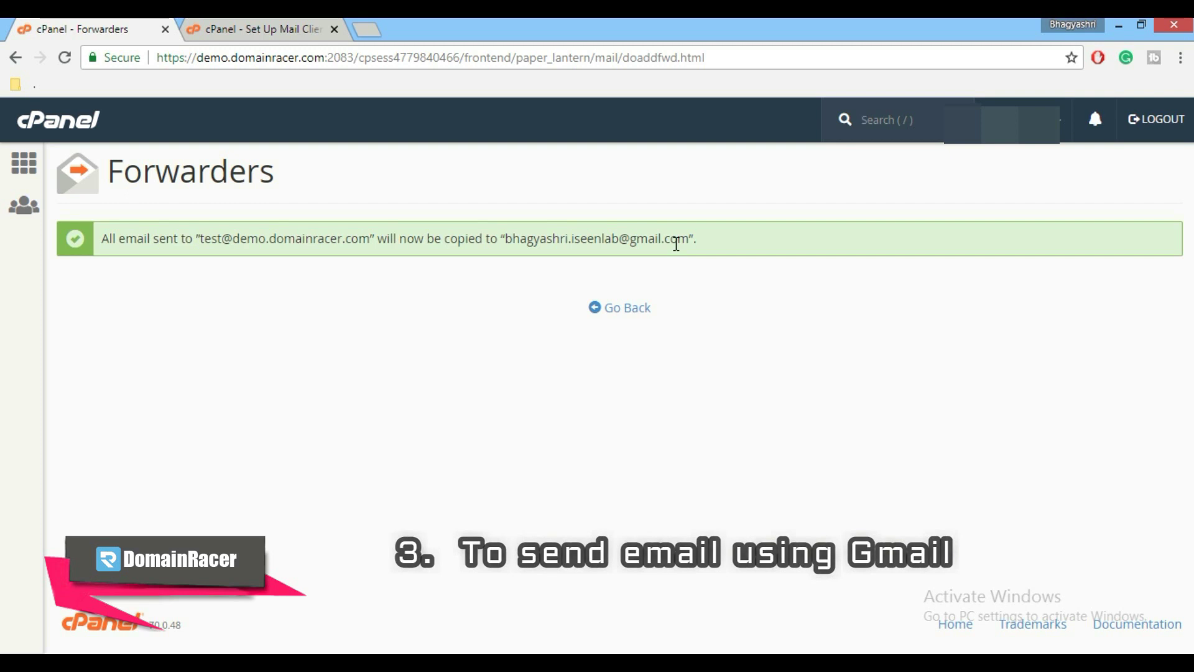
{"action": "left_click", "coordinate": [368, 29]}
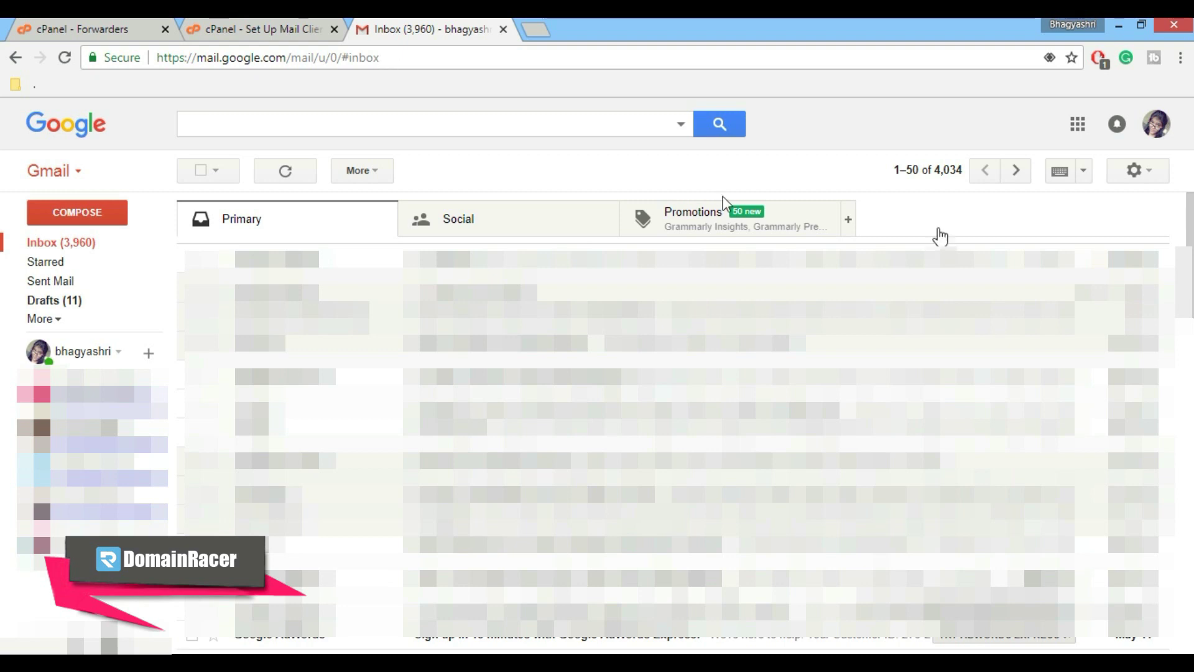
{"action": "left_click", "coordinate": [1140, 171]}
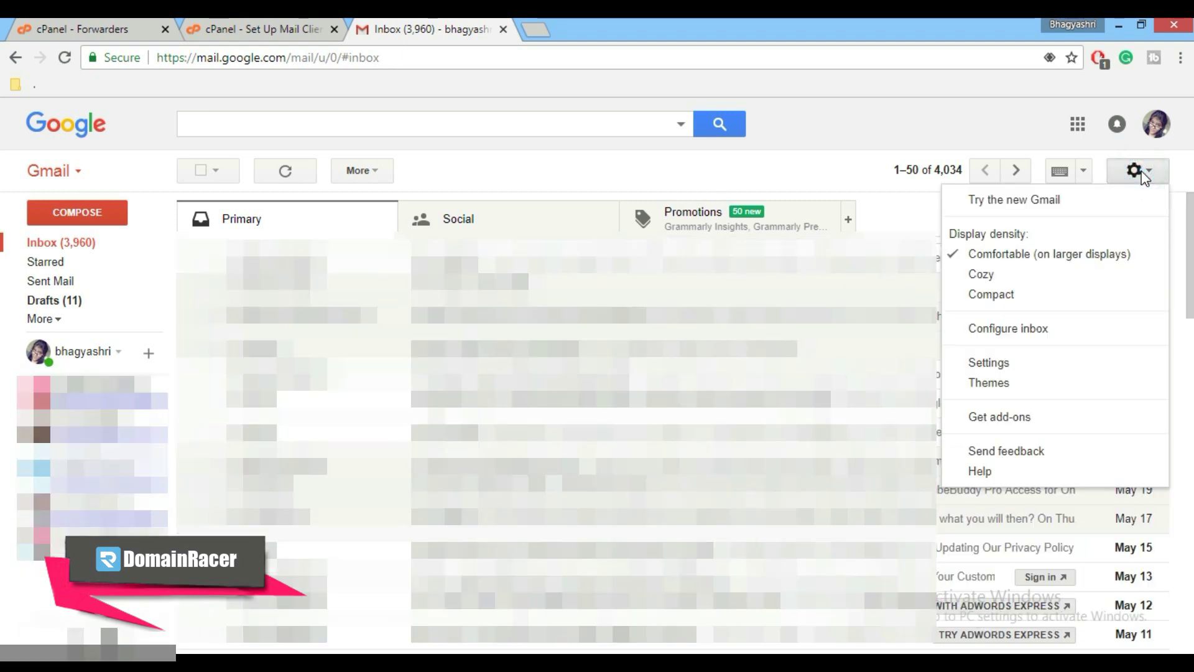
{"action": "left_click", "coordinate": [990, 363]}
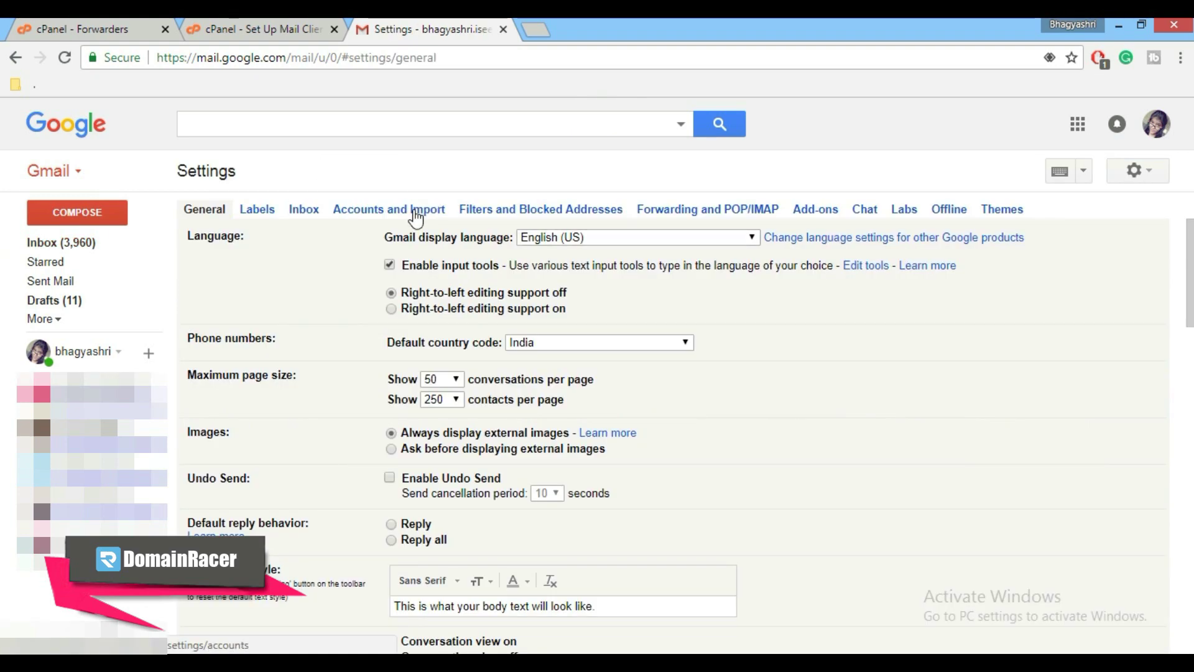
{"action": "left_click", "coordinate": [414, 212]}
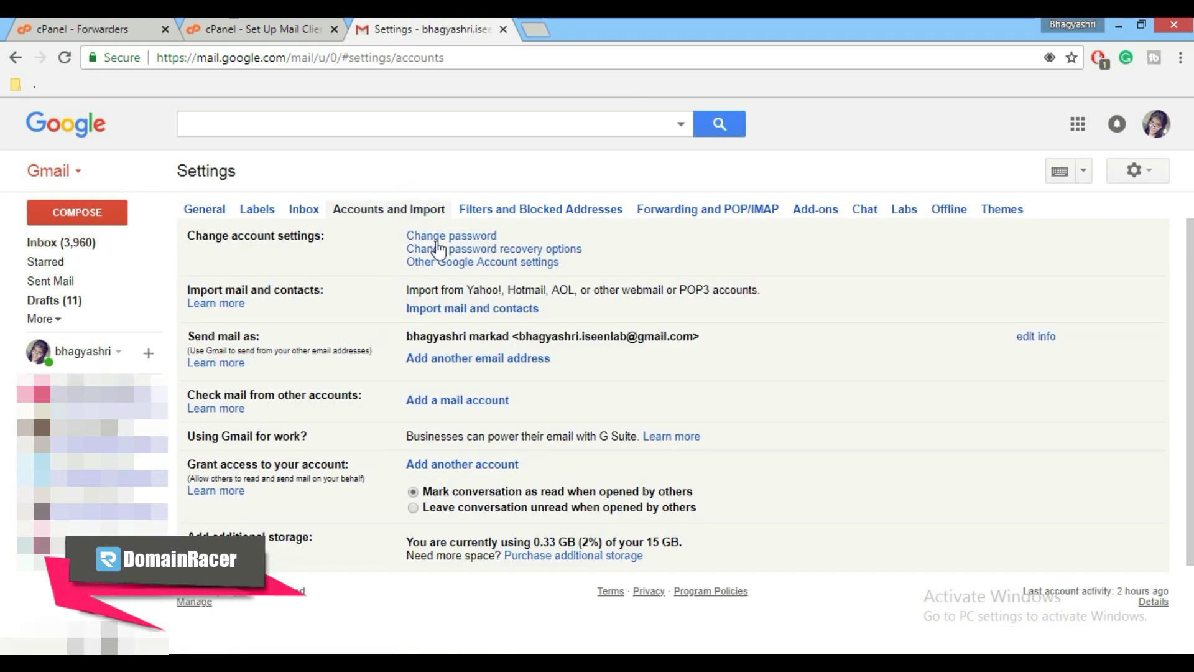
{"action": "left_click", "coordinate": [525, 370]}
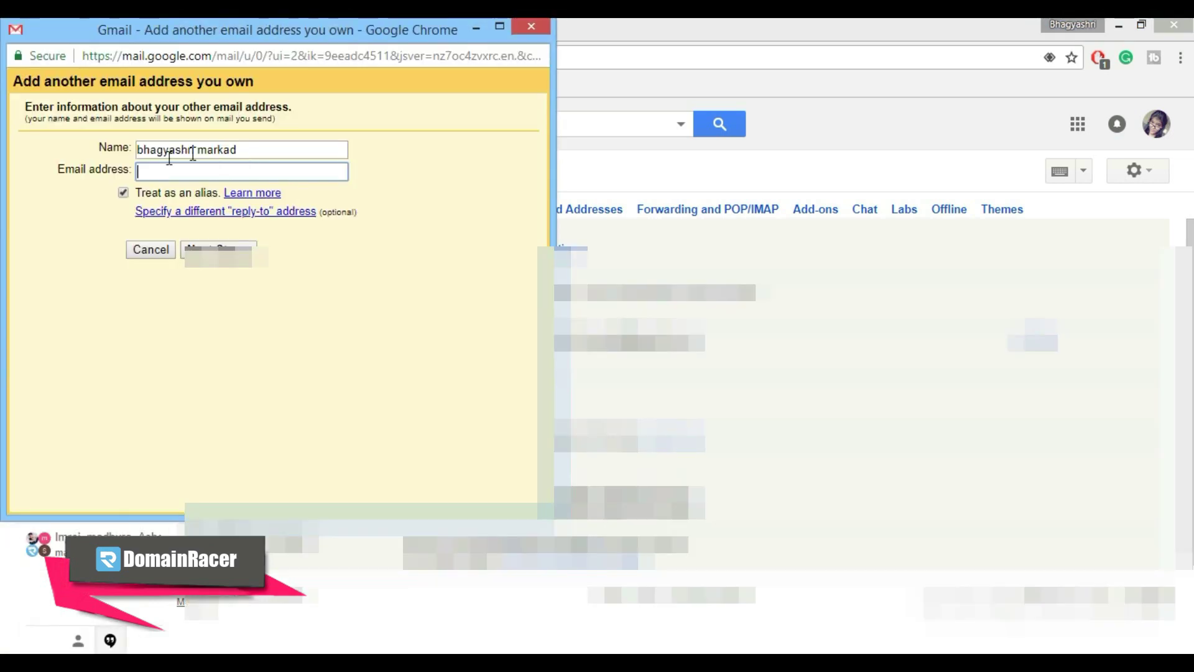
{"action": "left_click", "coordinate": [177, 172]}
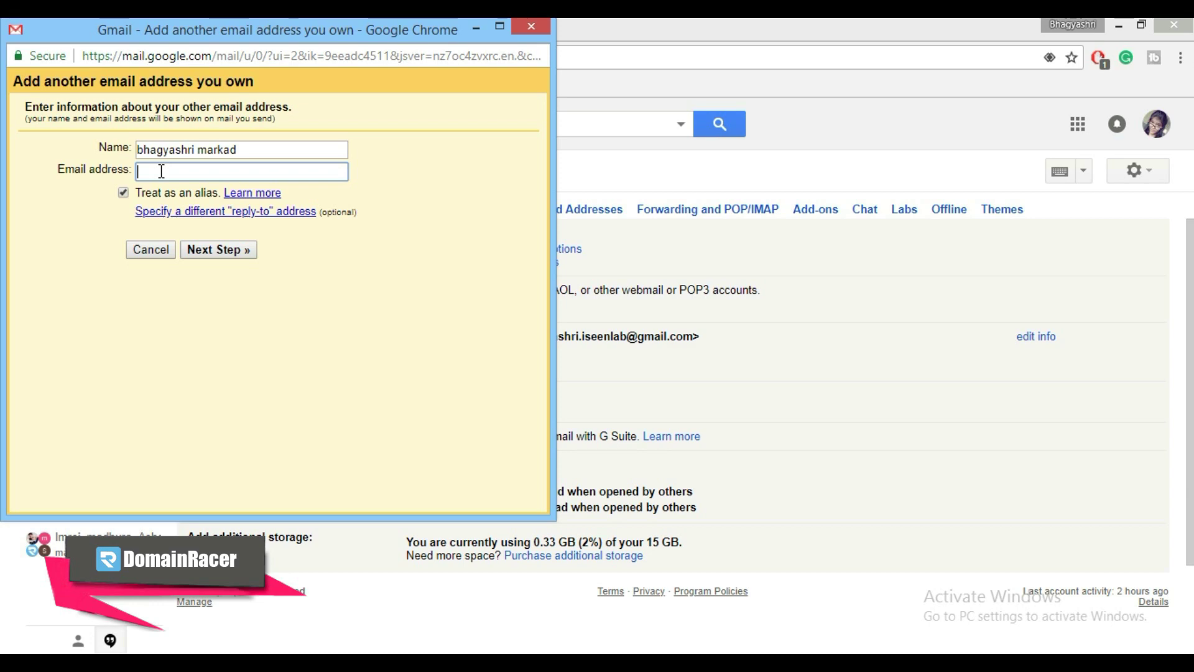
{"action": "key", "text": "ctrl+v"}
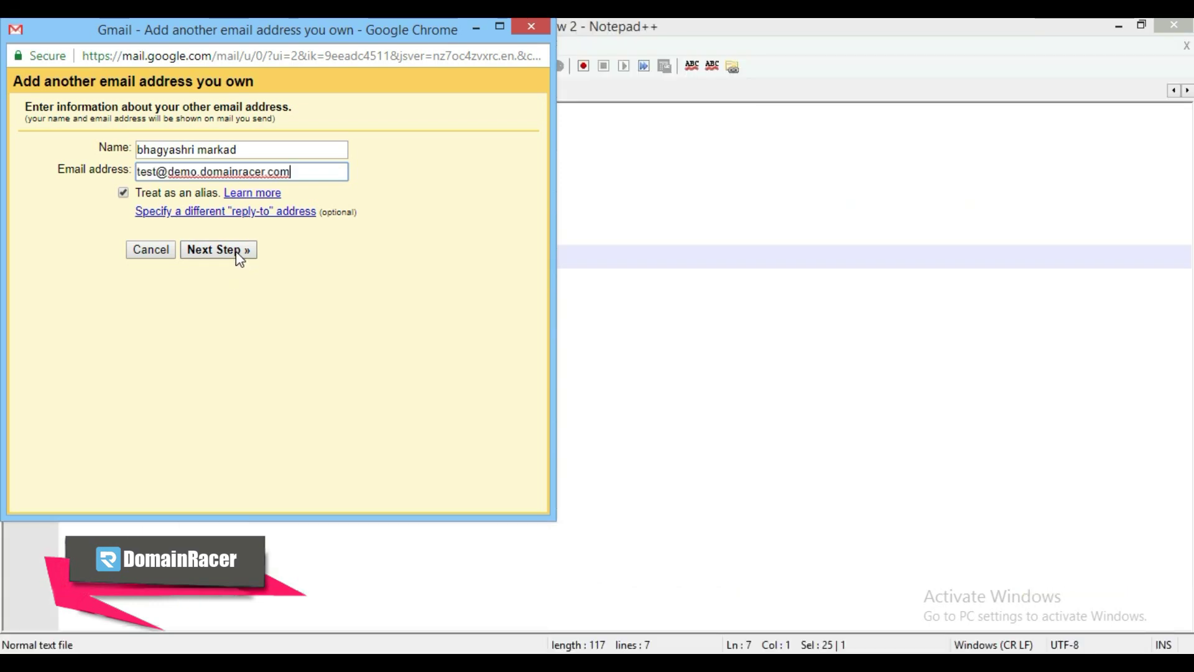
{"action": "left_click", "coordinate": [238, 251]}
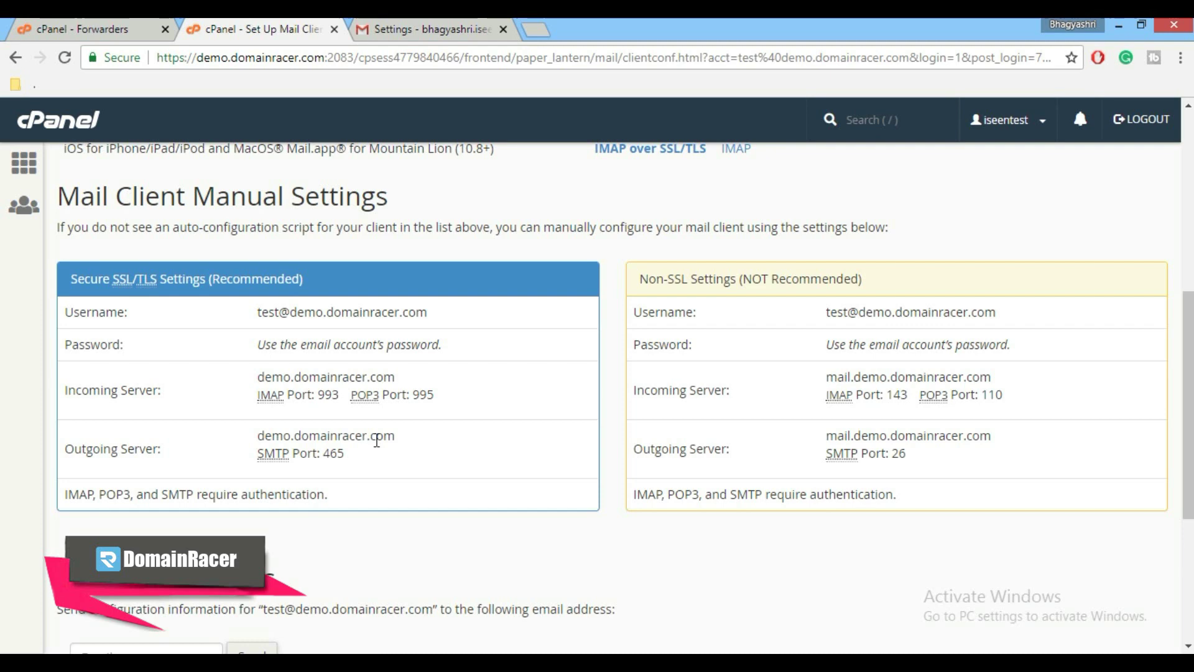
- Enter SMTP server demo.domainracer.com, port 465, full-address username and mailbox password, then add the account
{"action": "key", "text": "alt+Tab"}
{"action": "left_click_drag", "start_coordinate": [317, 168], "coordinate": [99, 169]}
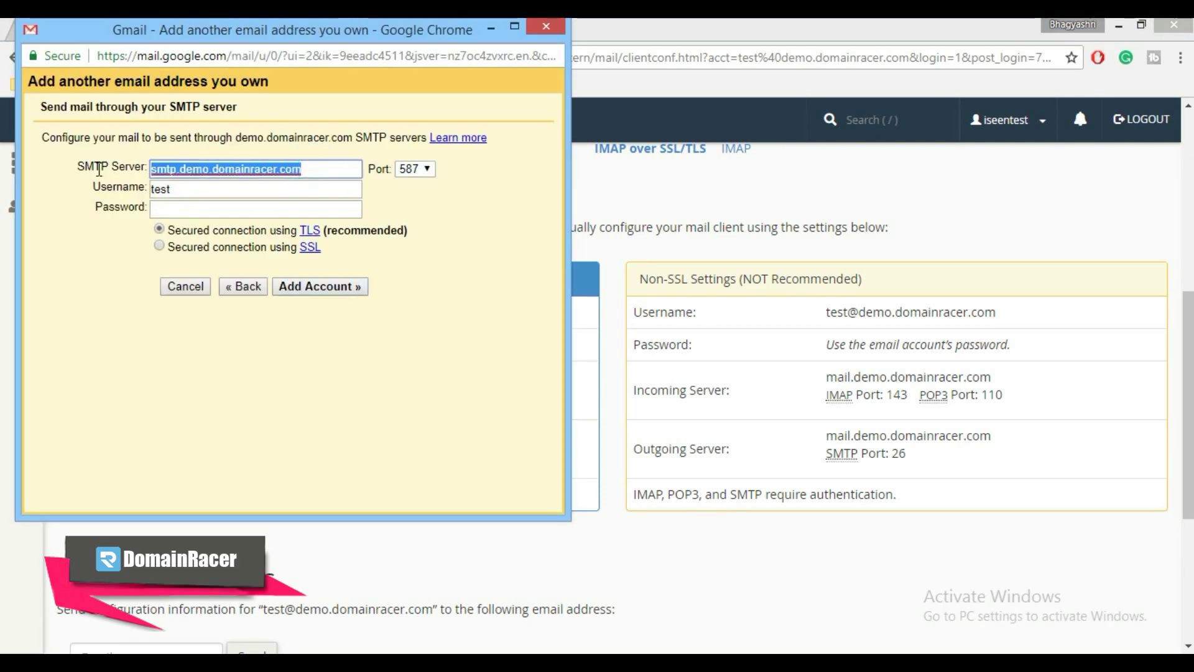
{"action": "type", "text": "demo.domainracer.com"}
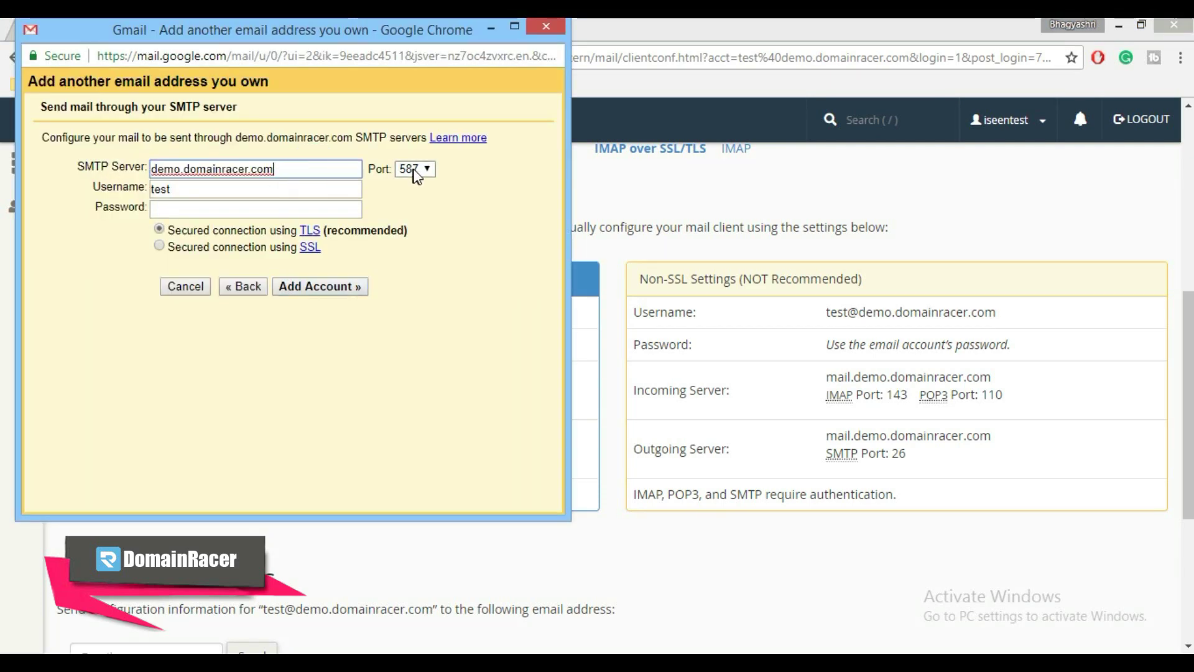
{"action": "left_click", "coordinate": [427, 170]}
{"action": "left_click", "coordinate": [411, 199]}
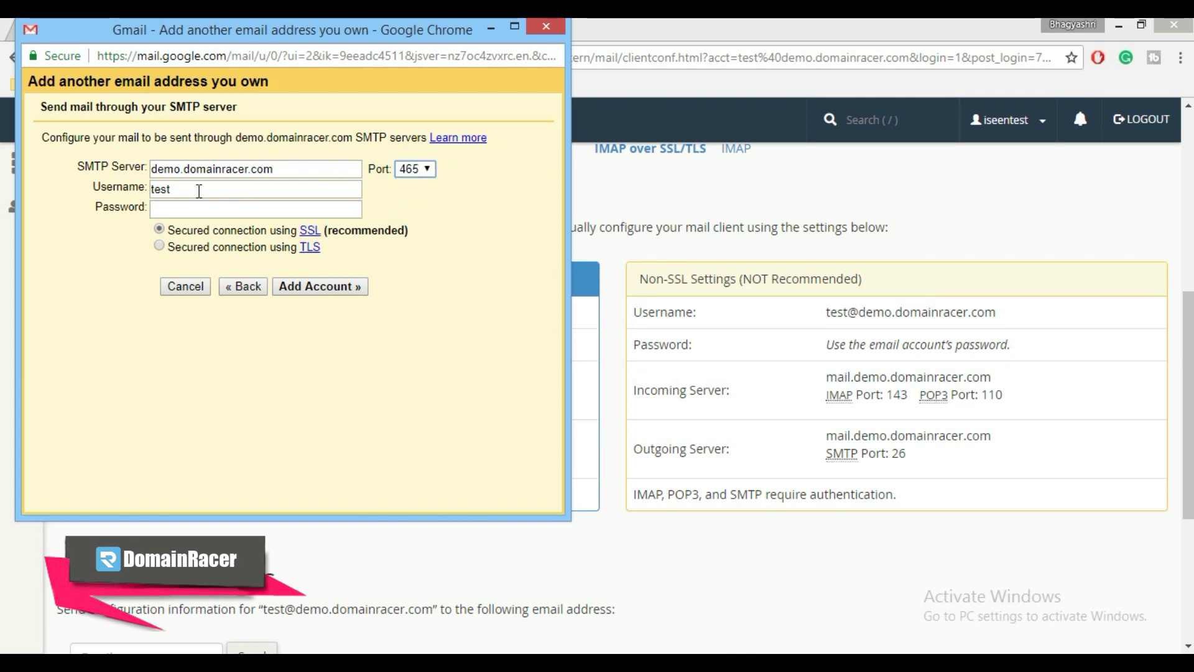
{"action": "left_click_drag", "start_coordinate": [188, 189], "coordinate": [142, 189]}
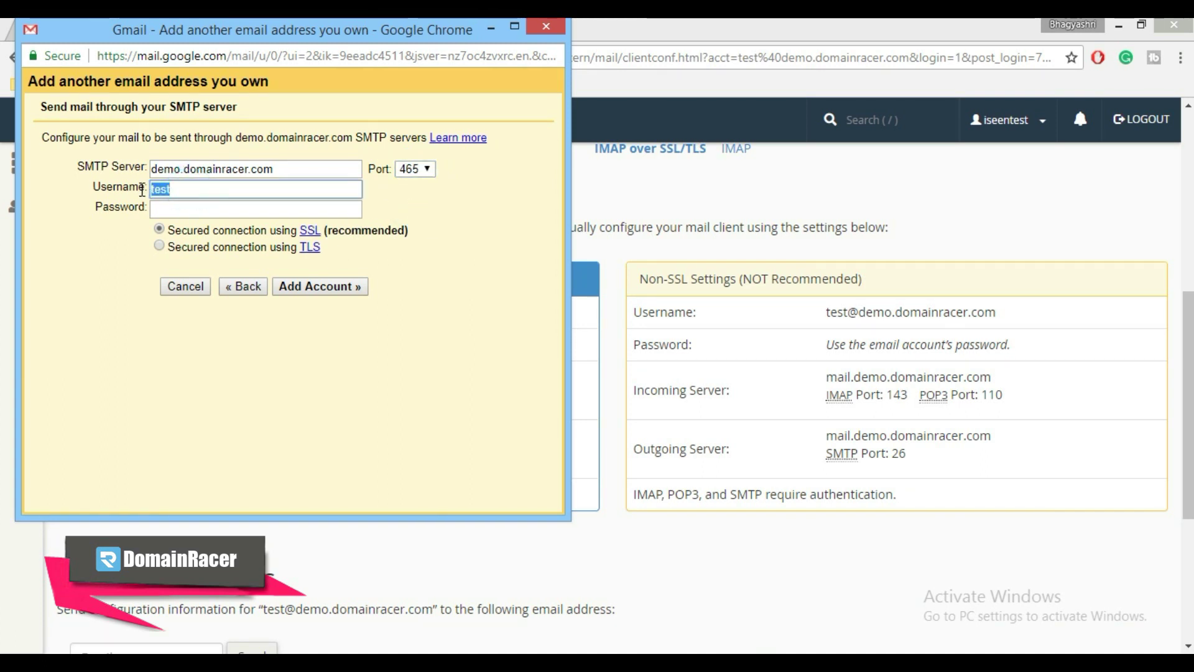
{"action": "key", "text": "ctrl+v"}
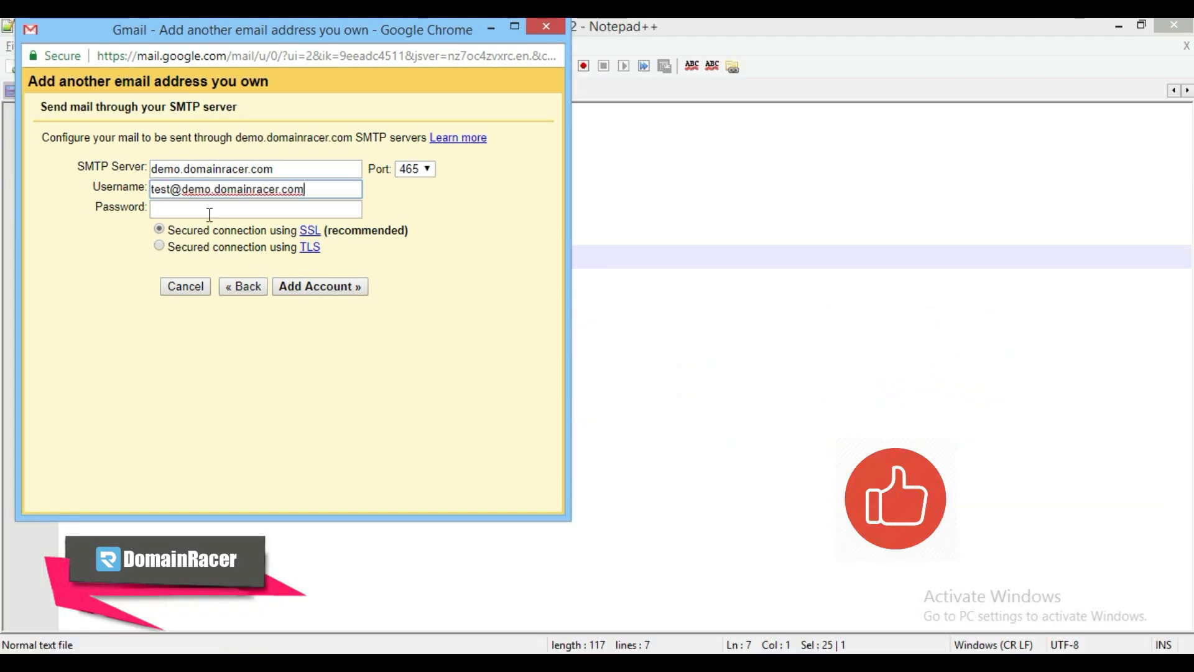
{"action": "left_click", "coordinate": [207, 214]}
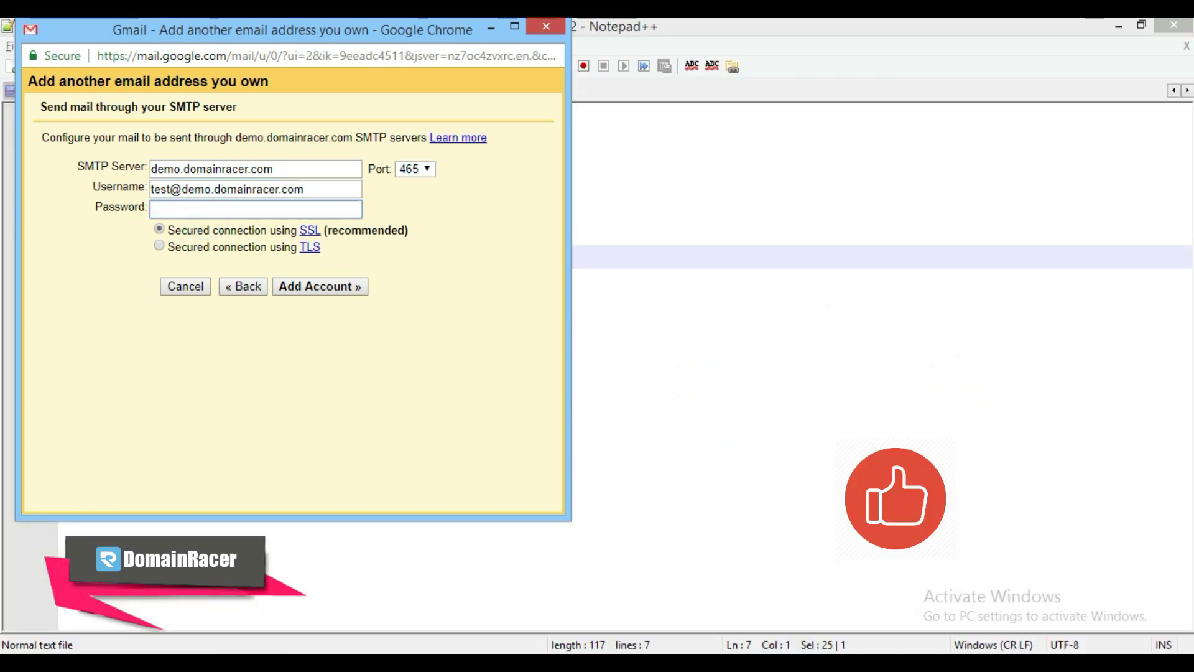
{"action": "key", "text": "ctrl+v"}
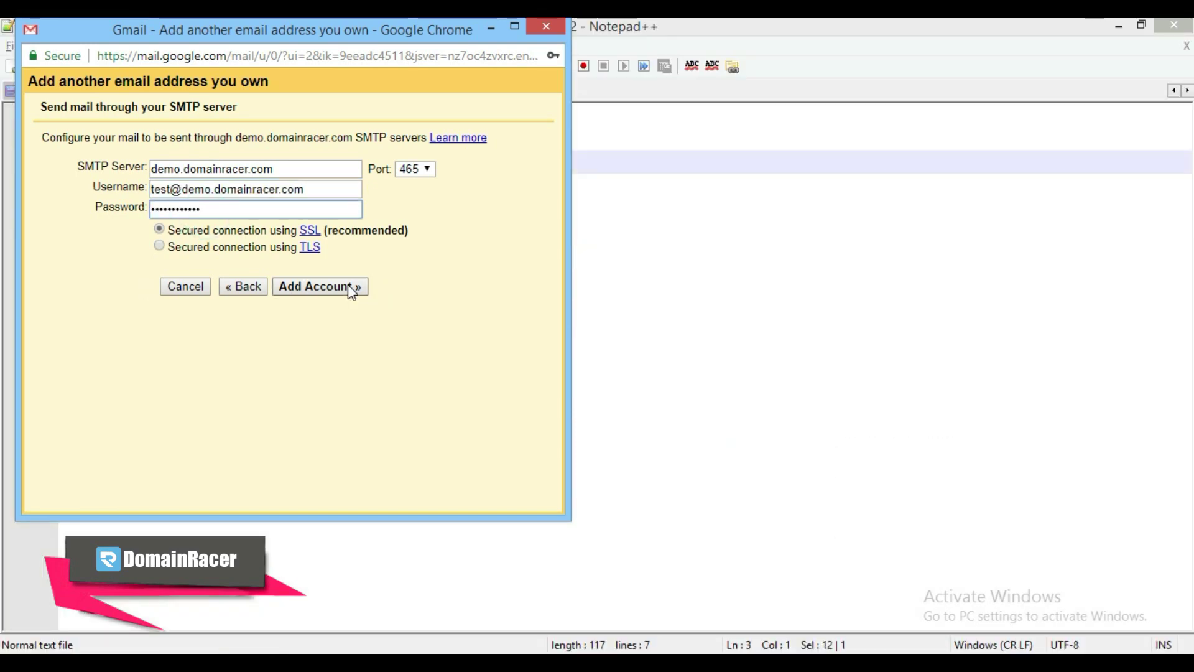
{"action": "left_click", "coordinate": [348, 284]}
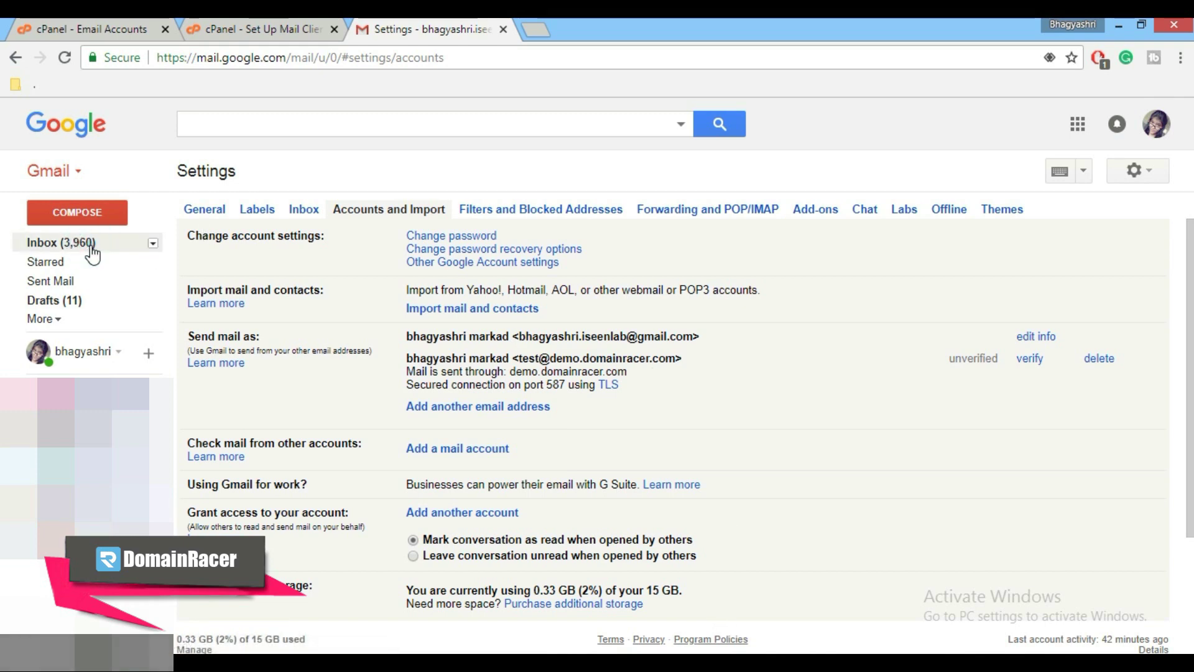
- Copy the code from the Gmail Confirmation email and paste it into the popup to verify
{"action": "left_click", "coordinate": [91, 247]}
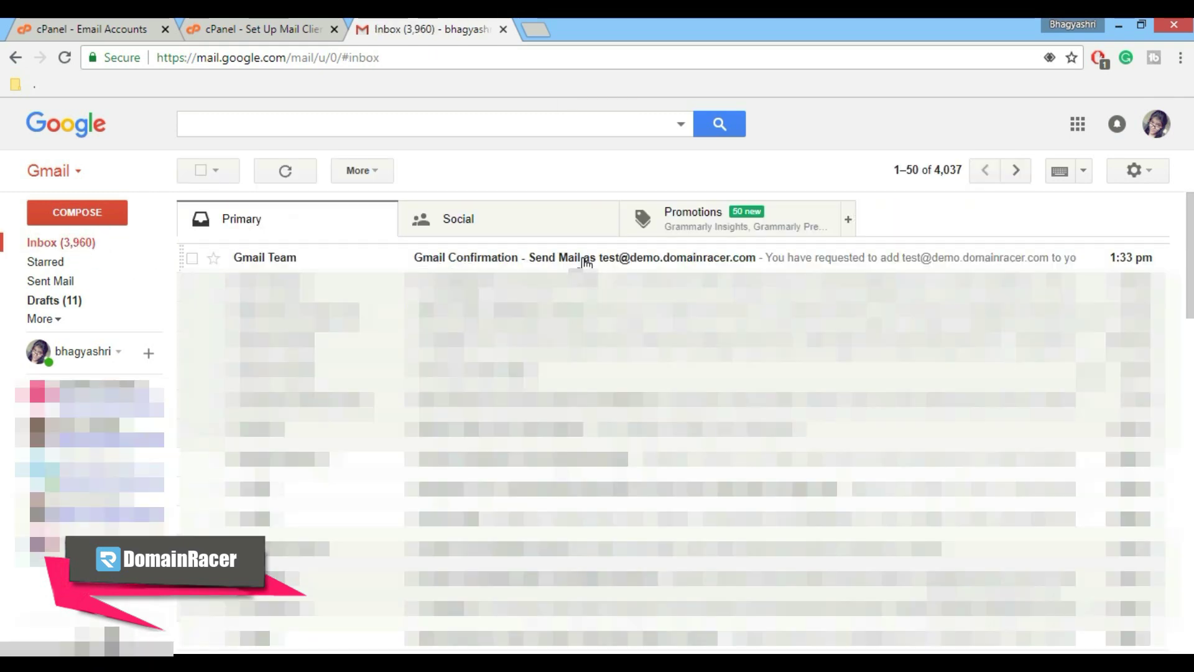
{"action": "left_click", "coordinate": [586, 260]}
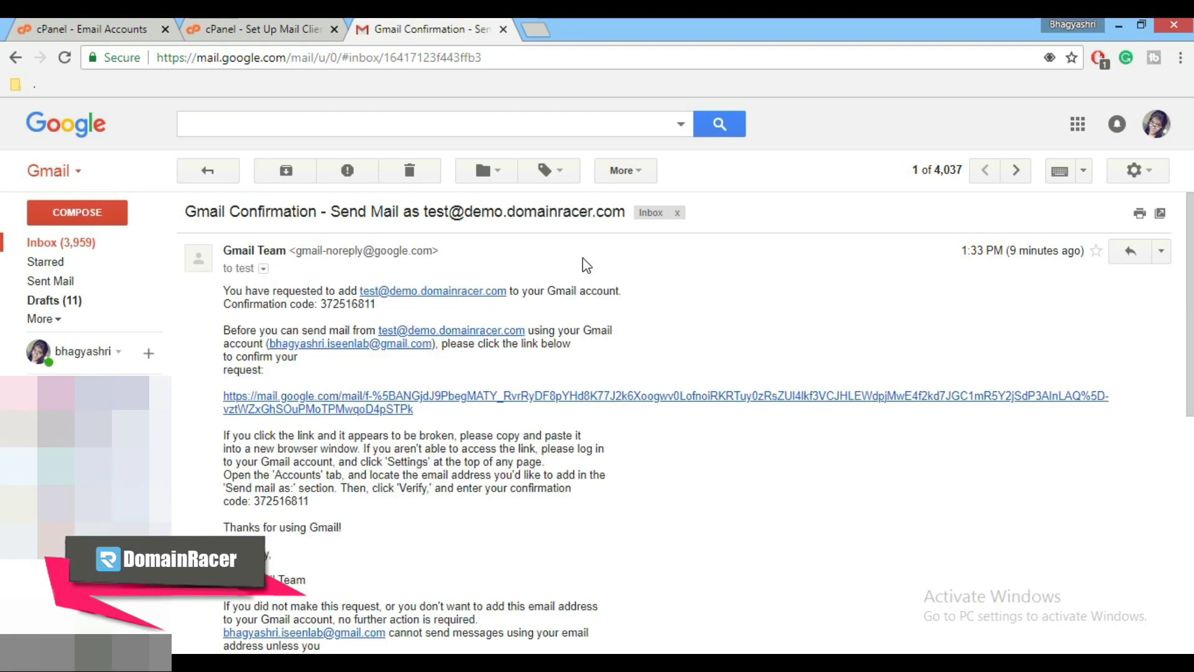
{"action": "left_click_drag", "start_coordinate": [320, 304], "coordinate": [378, 307]}
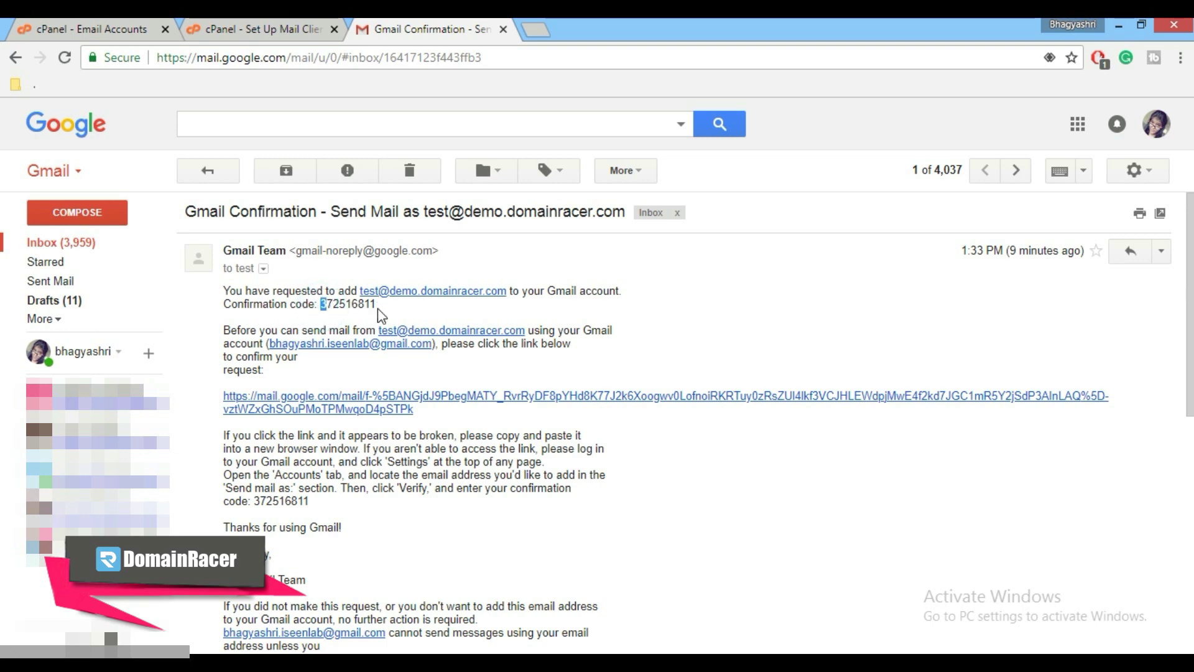
{"action": "key", "text": "ctrl+c"}
{"action": "key", "text": "alt+Tab"}
{"action": "left_click", "coordinate": [311, 272]}
{"action": "key", "text": "ctrl+v"}
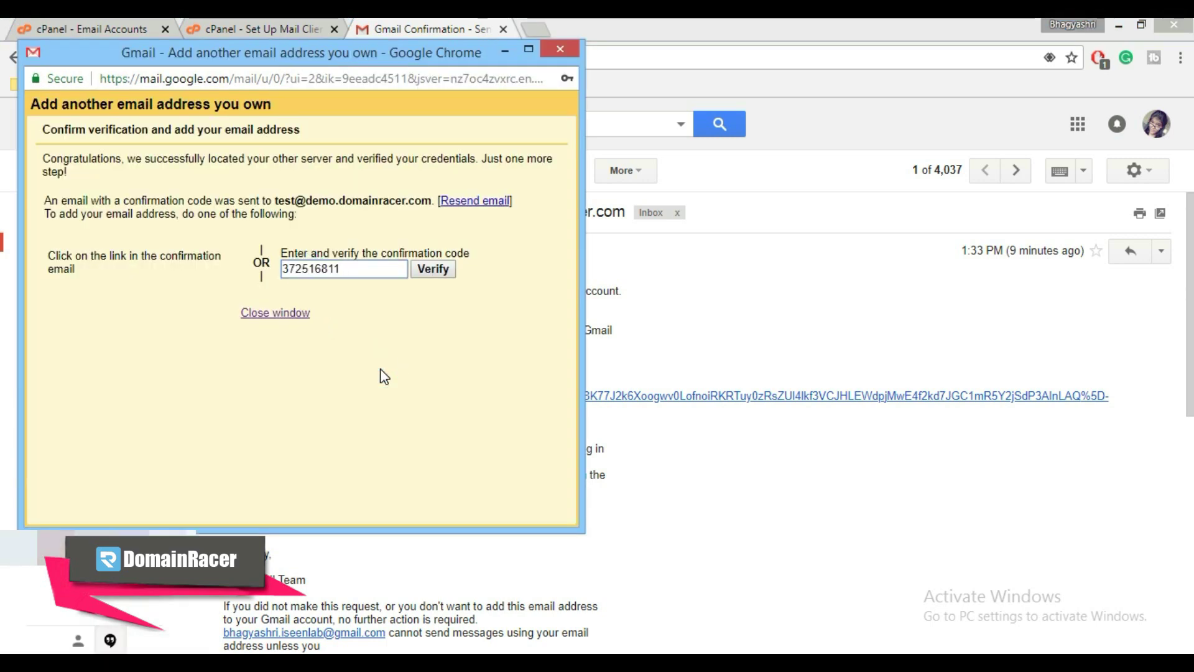
{"action": "left_click", "coordinate": [433, 270]}
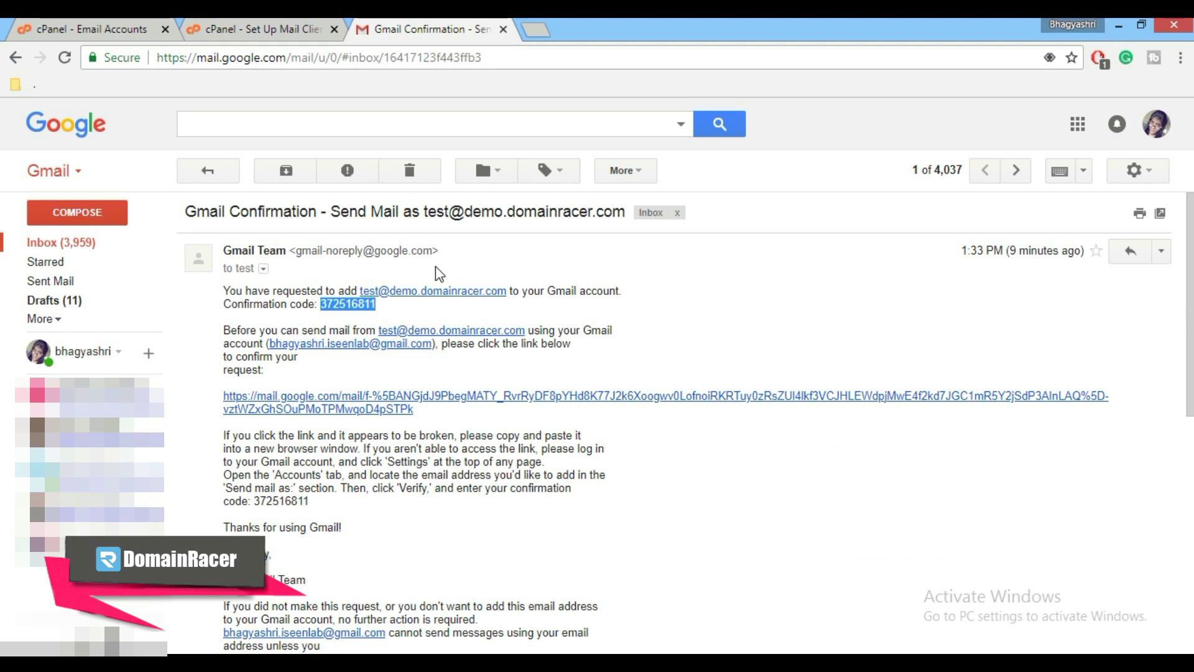
- Compose a message reading "this is test mail" to the DomainRacer support address and send it
{"action": "left_click", "coordinate": [80, 218]}
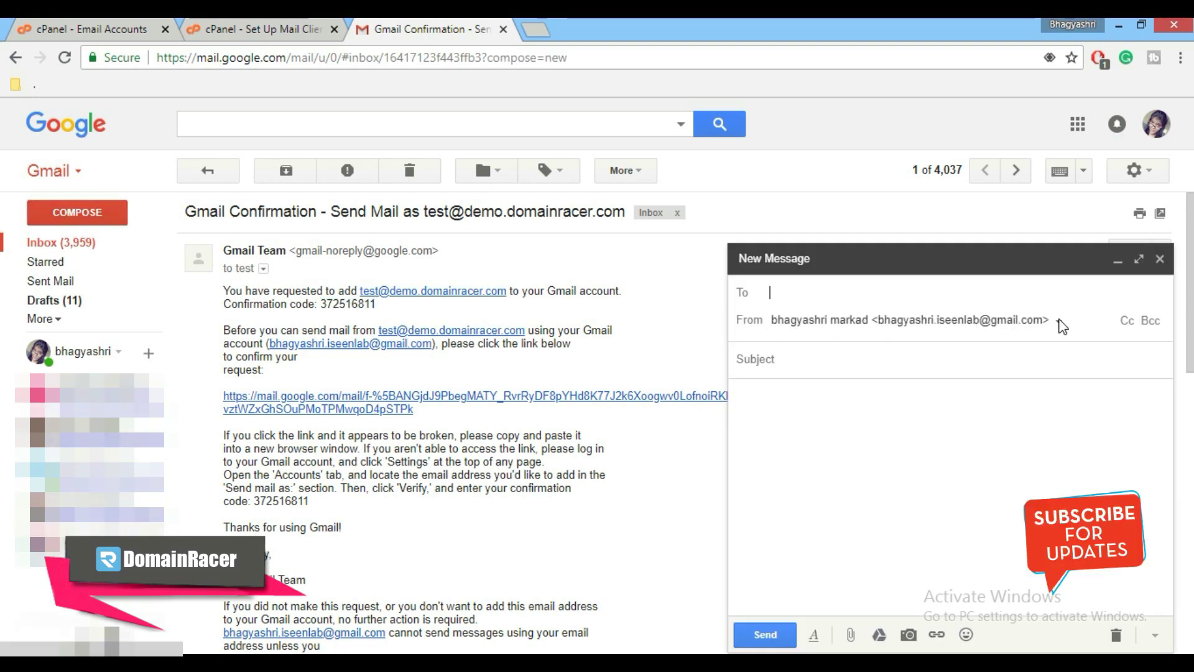
{"action": "left_click", "coordinate": [1059, 321]}
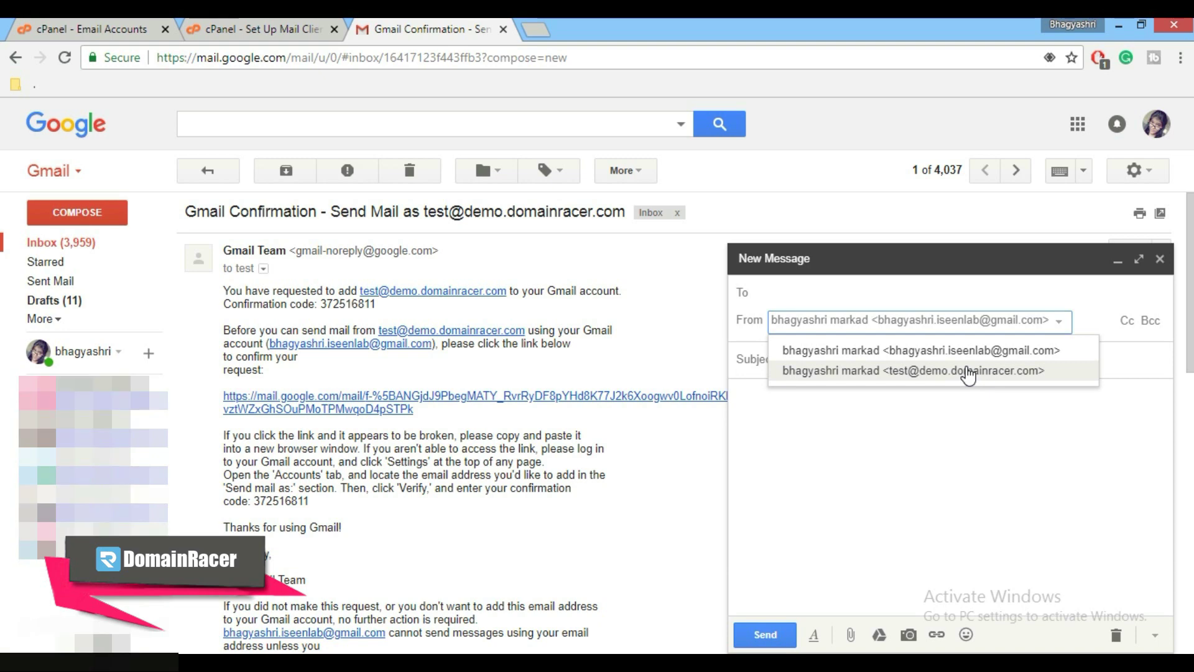
{"action": "left_click", "coordinate": [898, 417]}
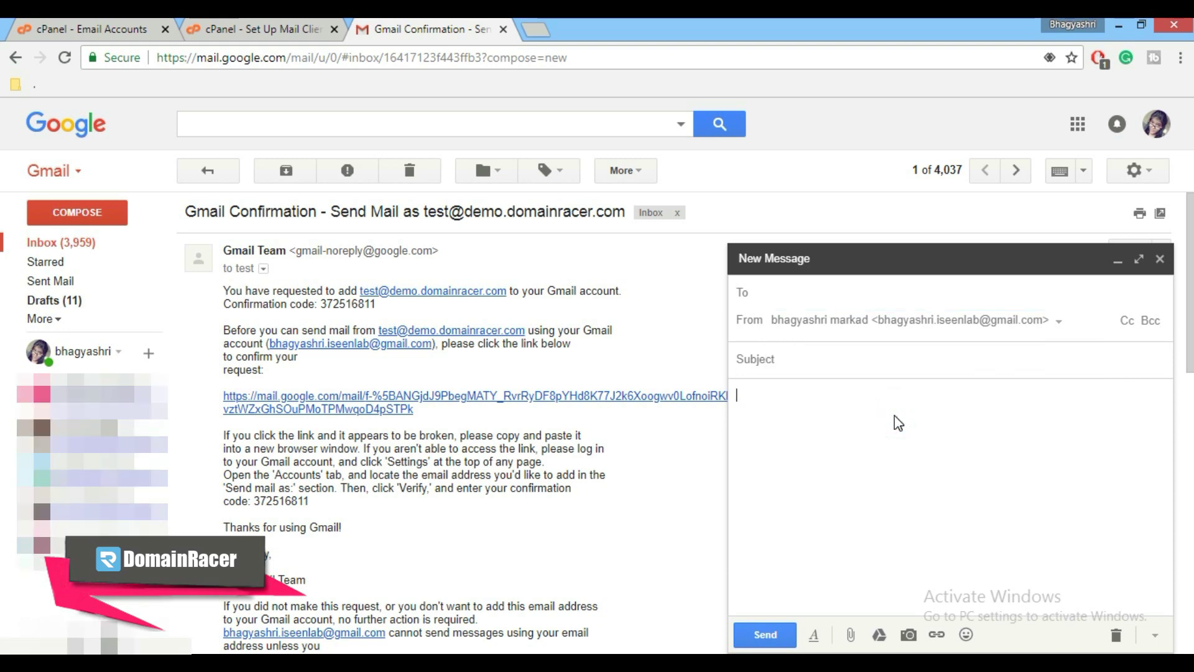
{"action": "type", "text": "thi"}
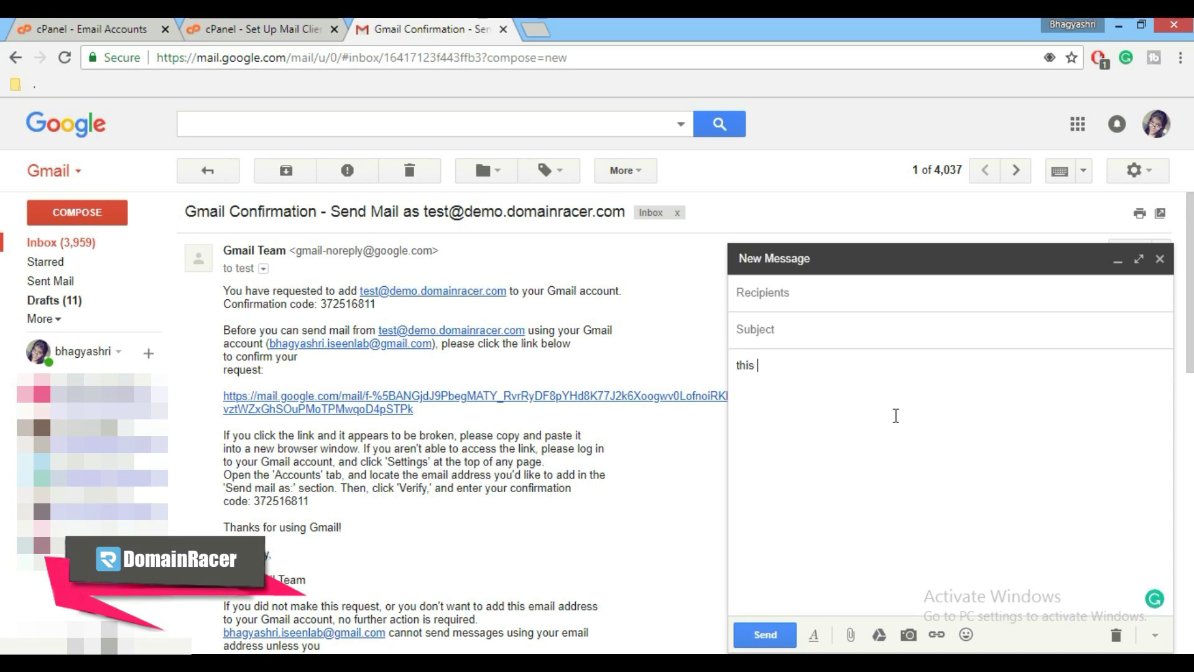
{"action": "type", "text": "s test mail"}
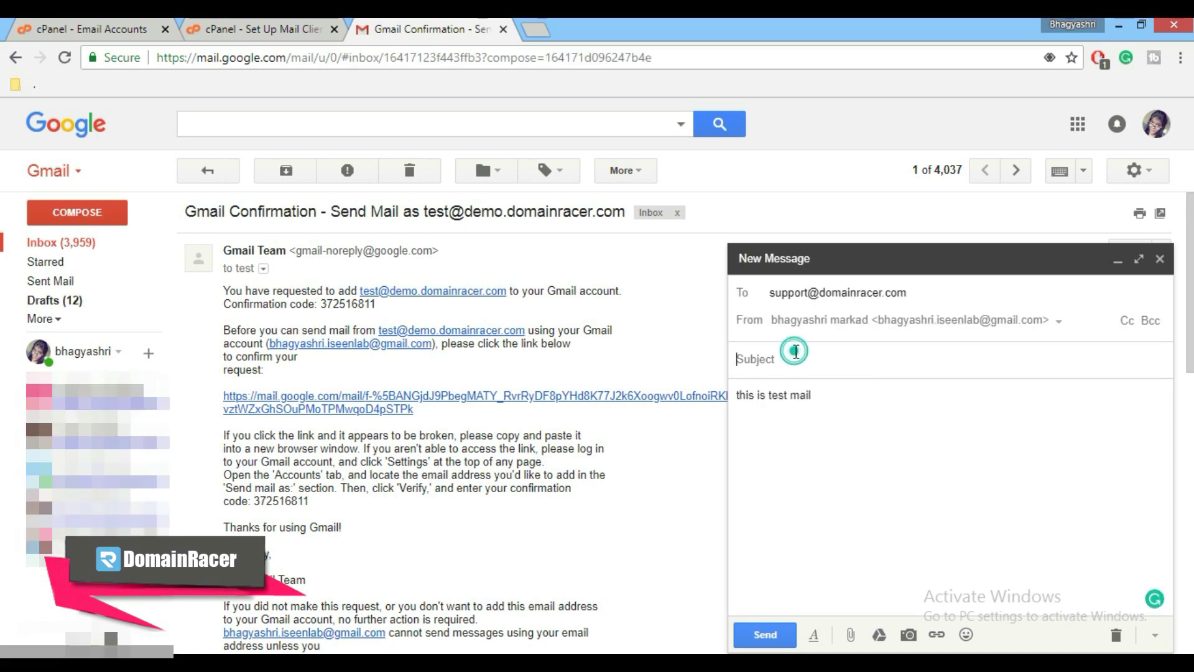
{"action": "left_click", "coordinate": [795, 351]}
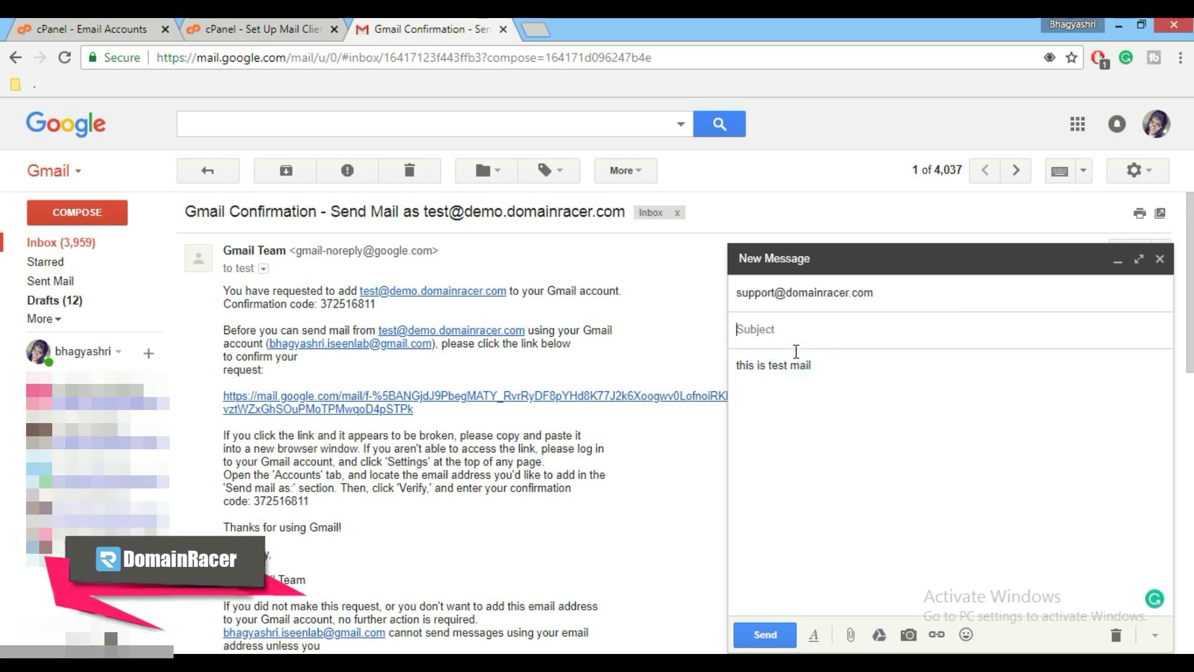
{"action": "left_click", "coordinate": [783, 636]}
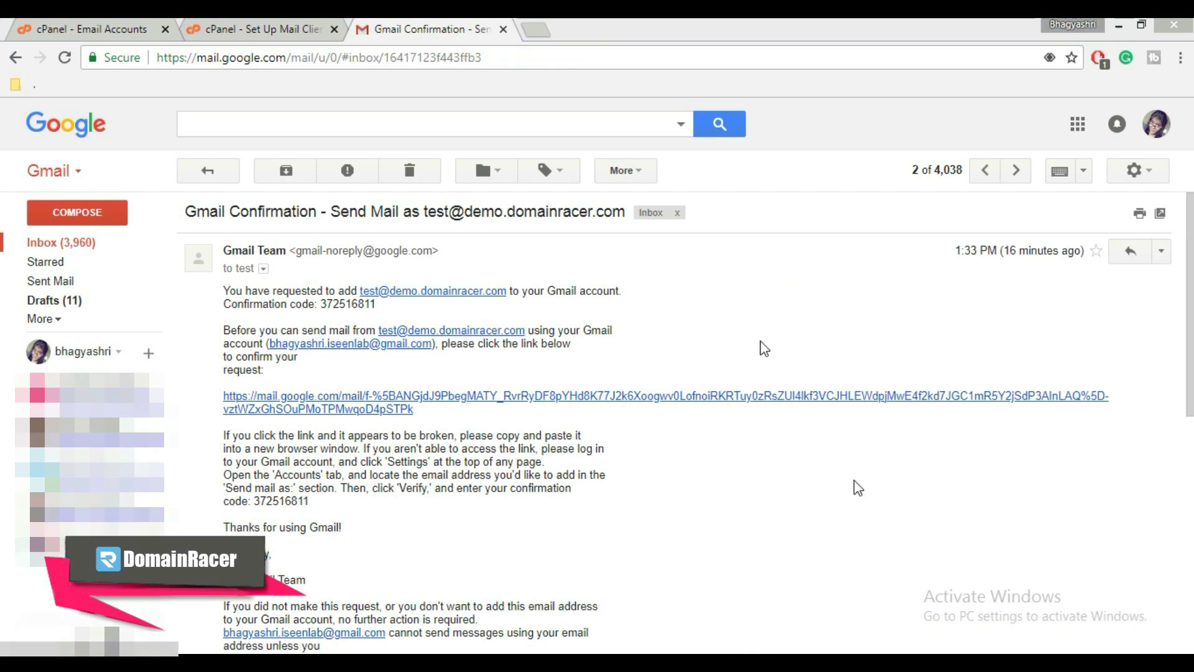
- Return to the Inbox and open the DomainRacer Support ticket reply at the top
{"action": "left_click", "coordinate": [80, 245]}
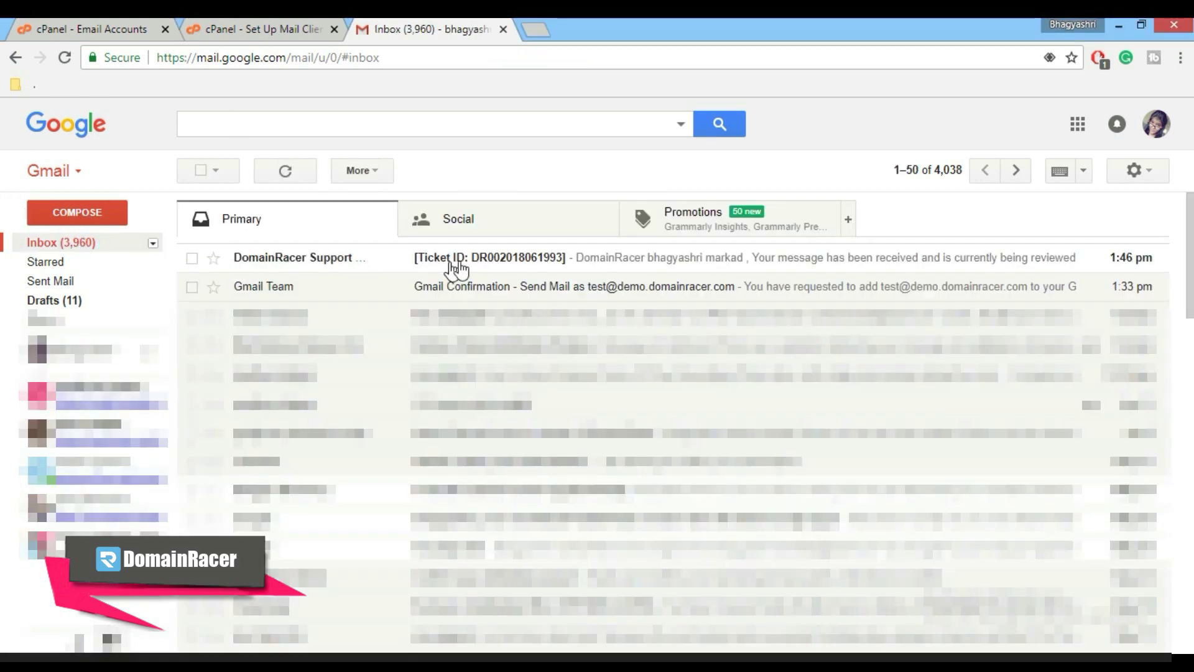
{"action": "left_click", "coordinate": [554, 264]}
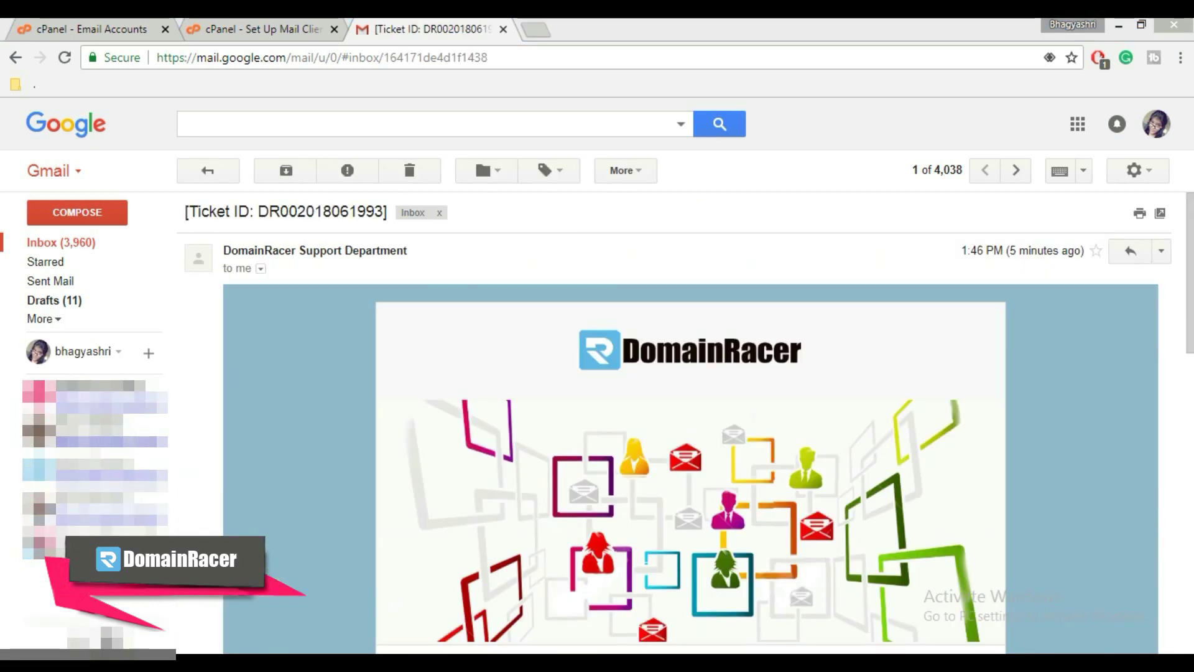